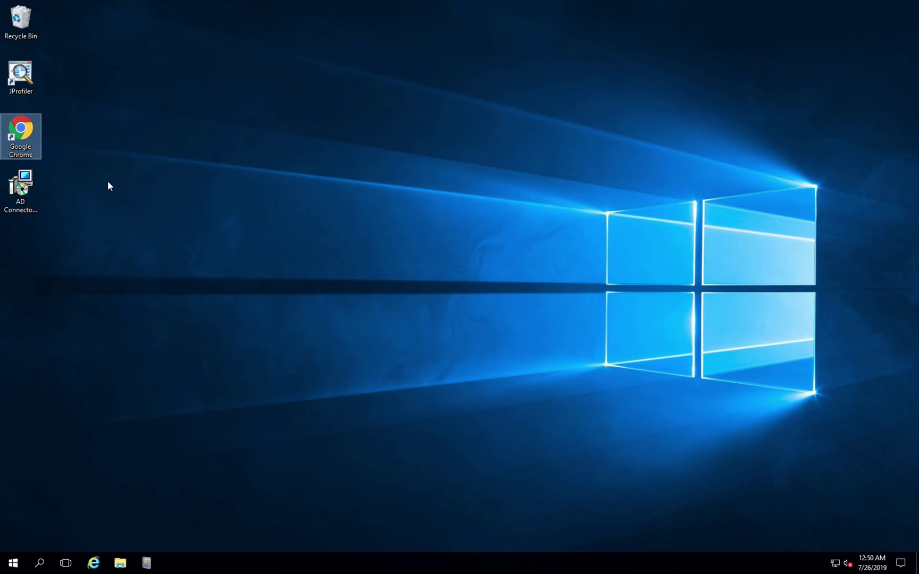
# Load demo.openiam.com/webconsole in Chrome and log in with the administrator login ID and password.
pyautogui.click(38, 181)
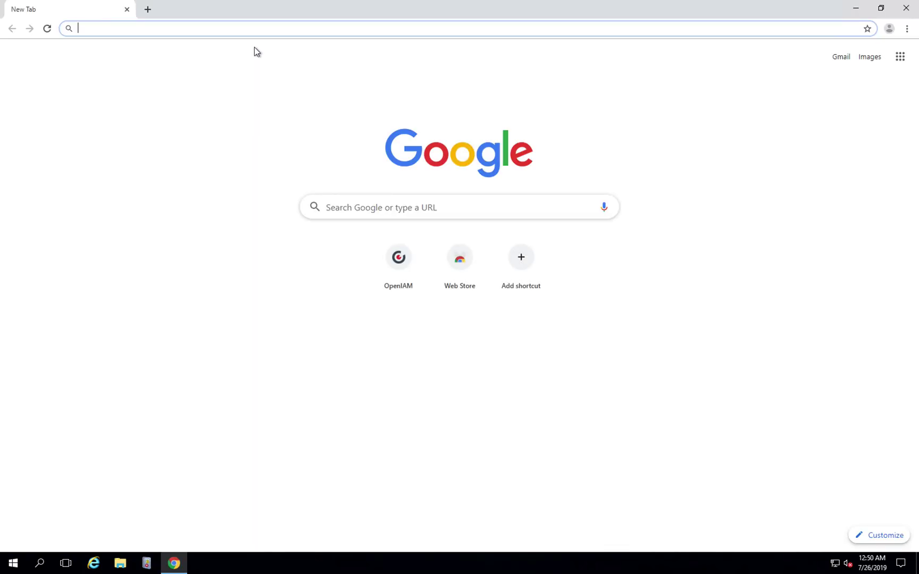
pyautogui.write('dem')
pyautogui.click(254, 48)
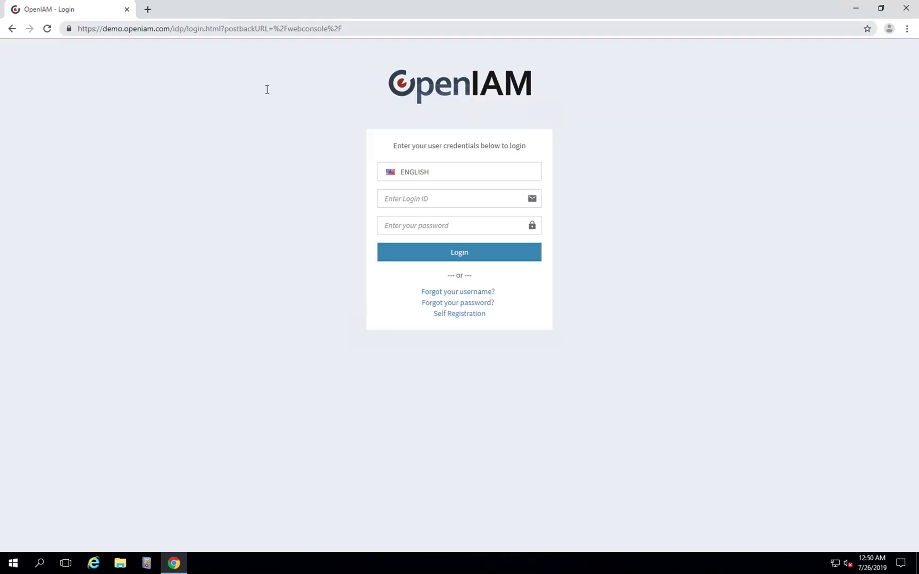
pyautogui.click(433, 201)
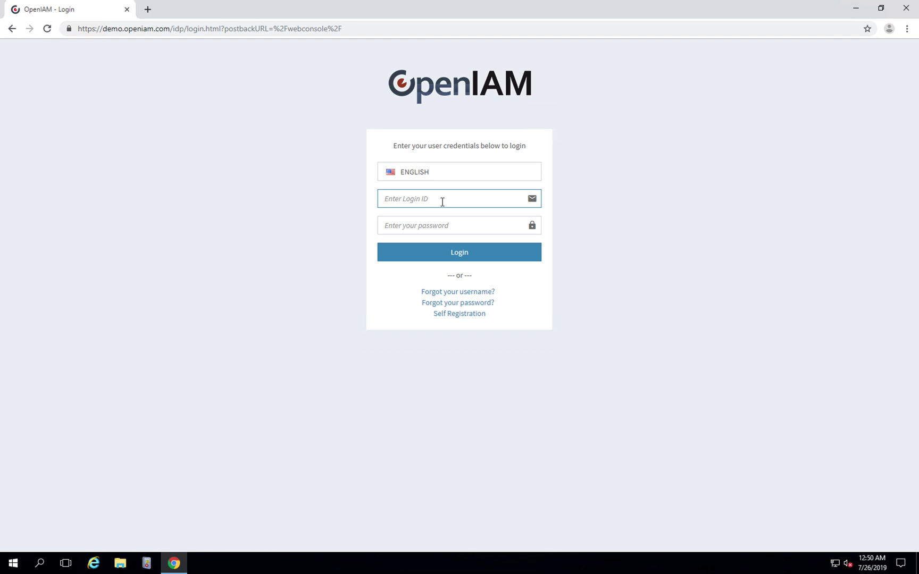
pyautogui.write('sysadmin')
pyautogui.press('Tab')
pyautogui.write('••••••••')
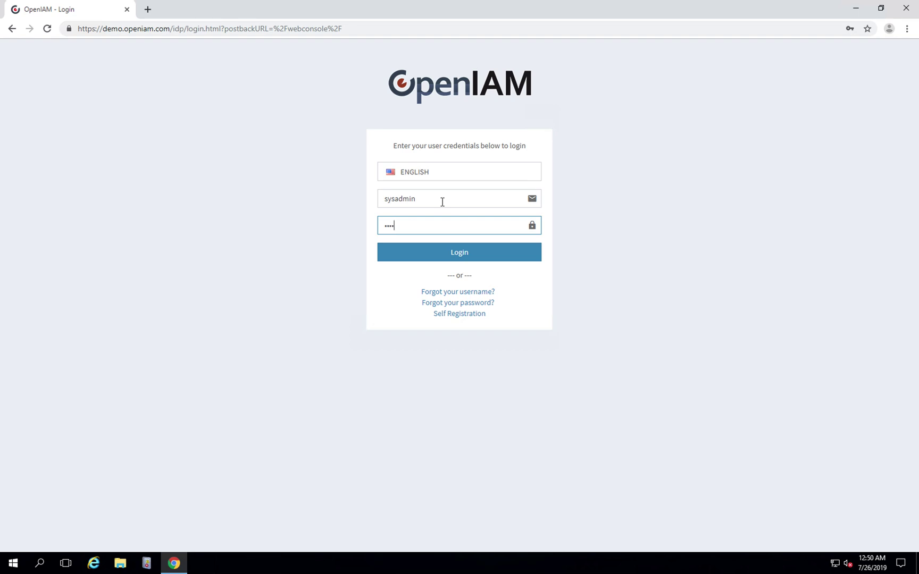
pyautogui.press('Return')
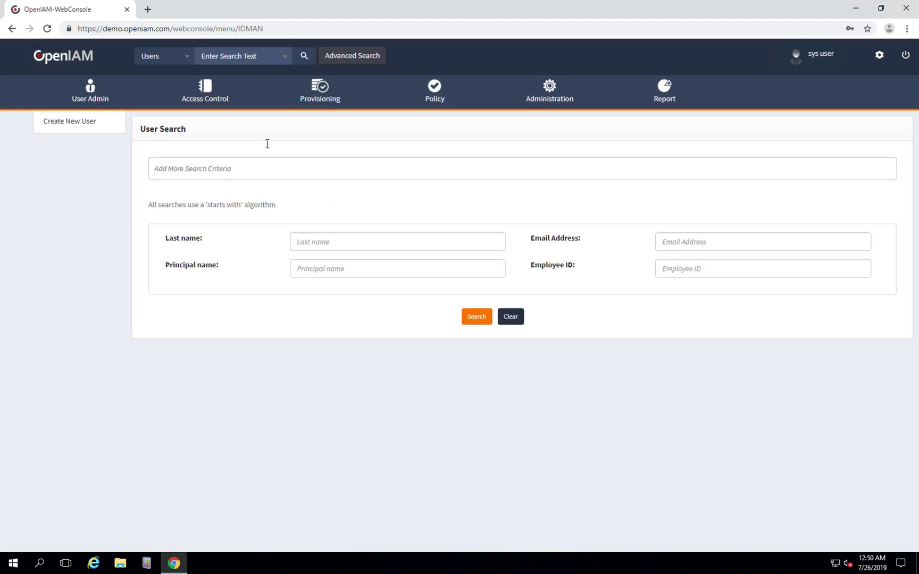
# Edit the AD Powershell connector from the Provisioning > Connectors list.
pyautogui.click(311, 97)
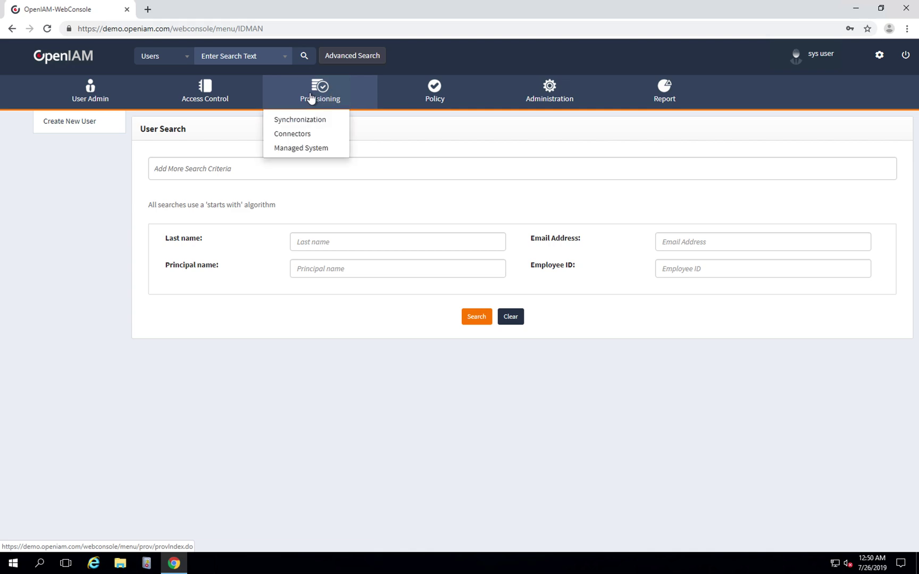
pyautogui.click(280, 137)
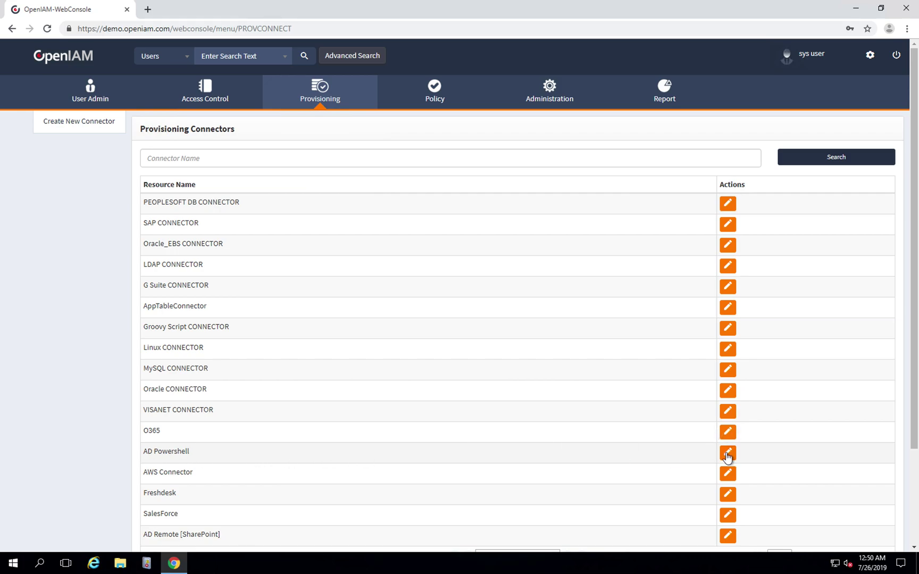
pyautogui.click(728, 452)
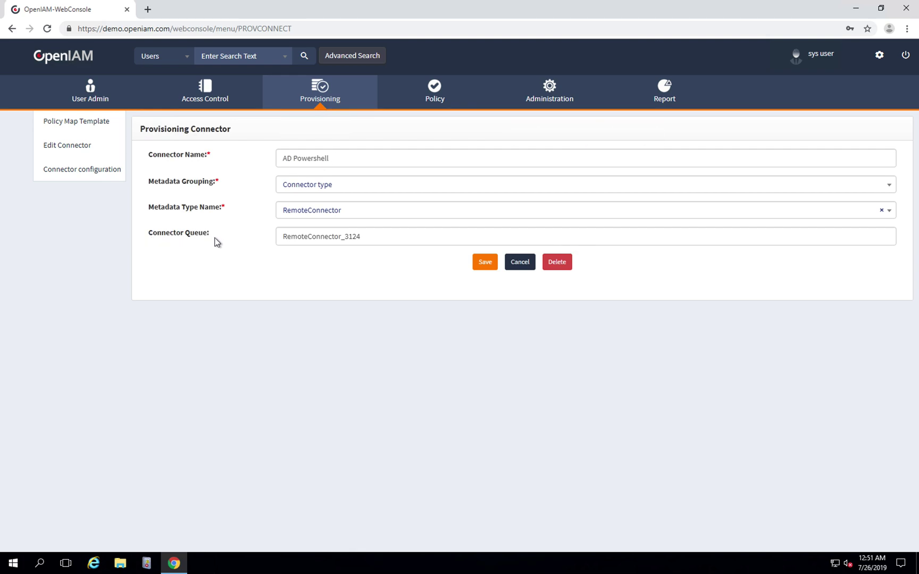
# Select the queue name RemoteConnector_3124, then minimise Chrome to show the desktop.
pyautogui.moveTo(369, 240)
pyautogui.moveTo(390, 234); pyautogui.dragTo(256, 230)
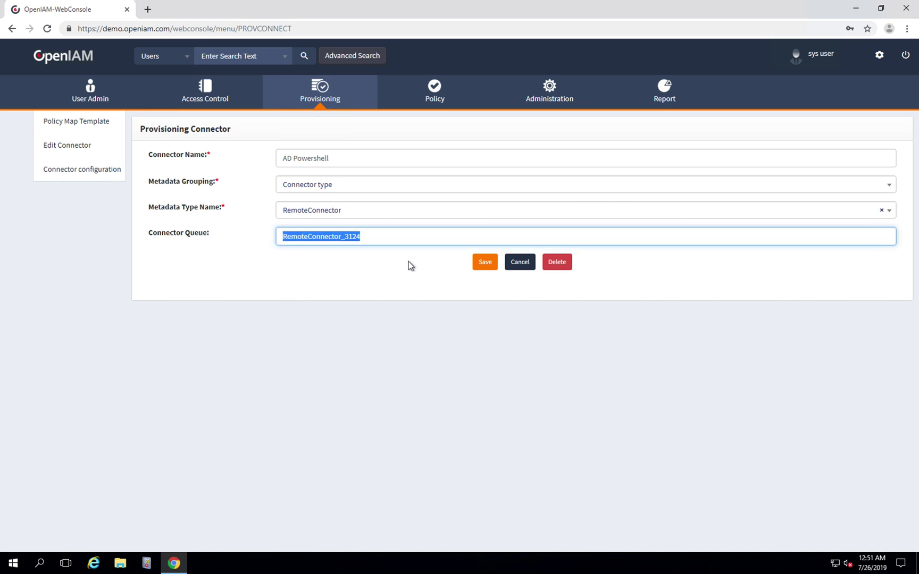
pyautogui.click(472, 262)
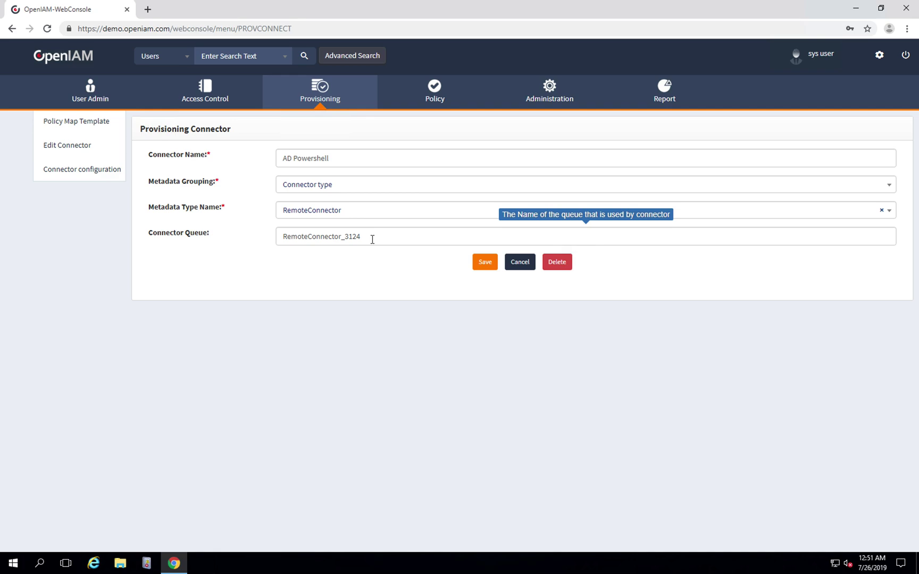
pyautogui.moveTo(375, 238); pyautogui.dragTo(277, 239)
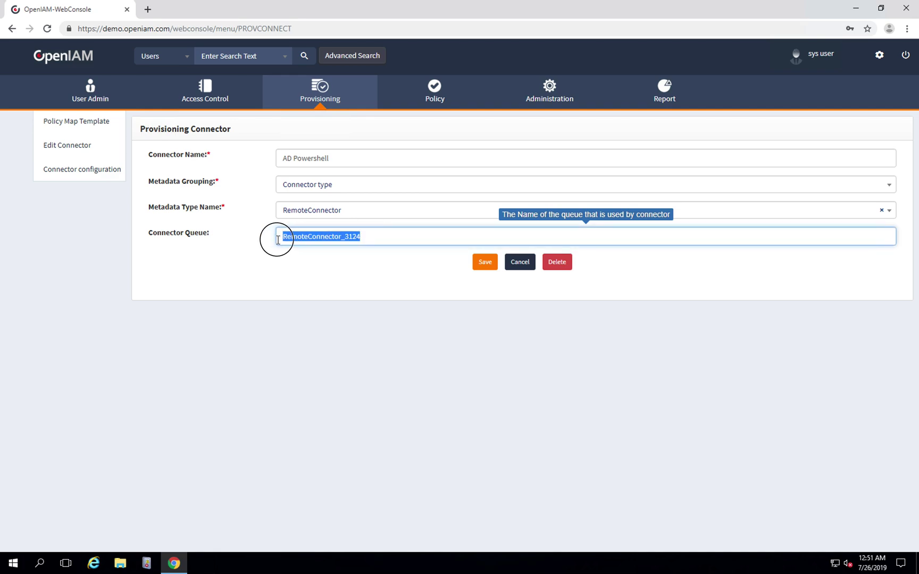
pyautogui.click(367, 237)
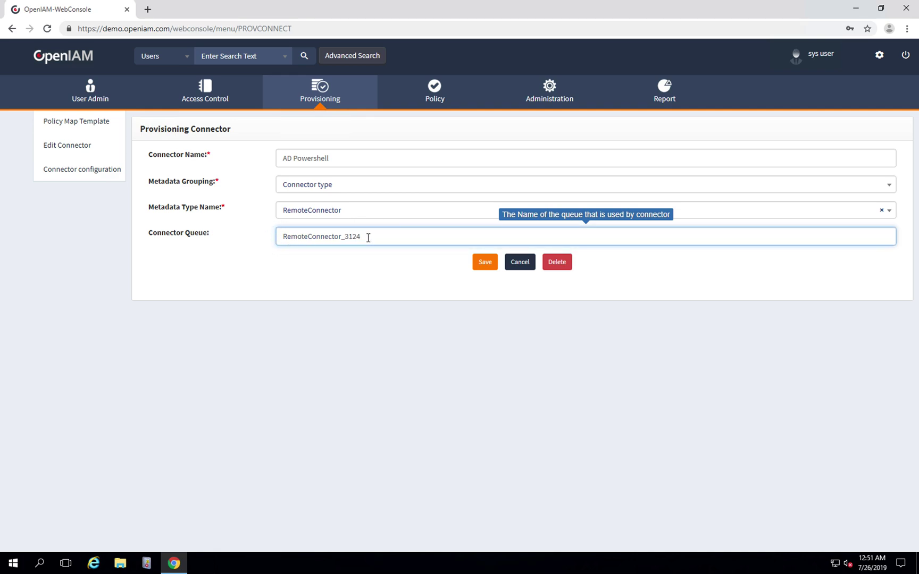
pyautogui.click(856, 8)
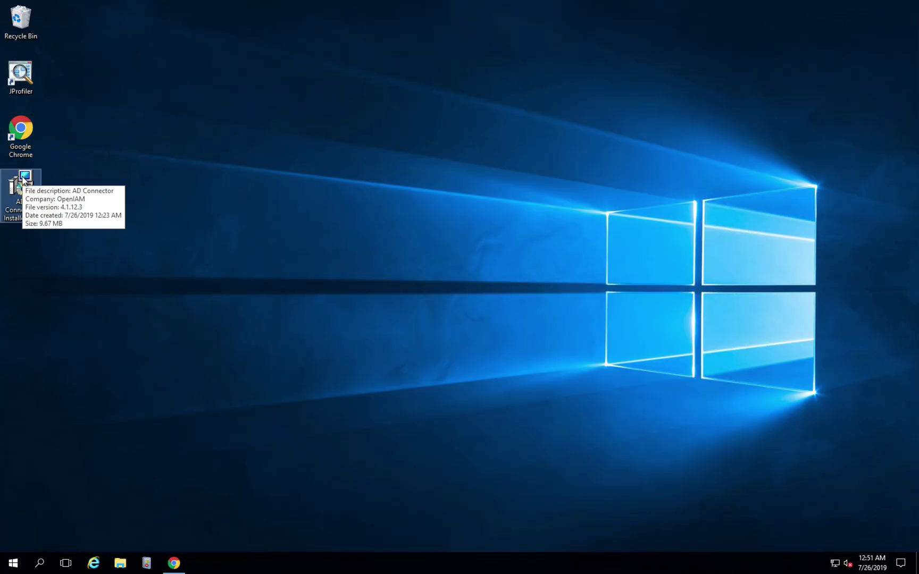
# Launch the AD Connector installer and keep folder C:\Connectors\ADConnector\ and default log settings.
pyautogui.doubleClick(24, 180)
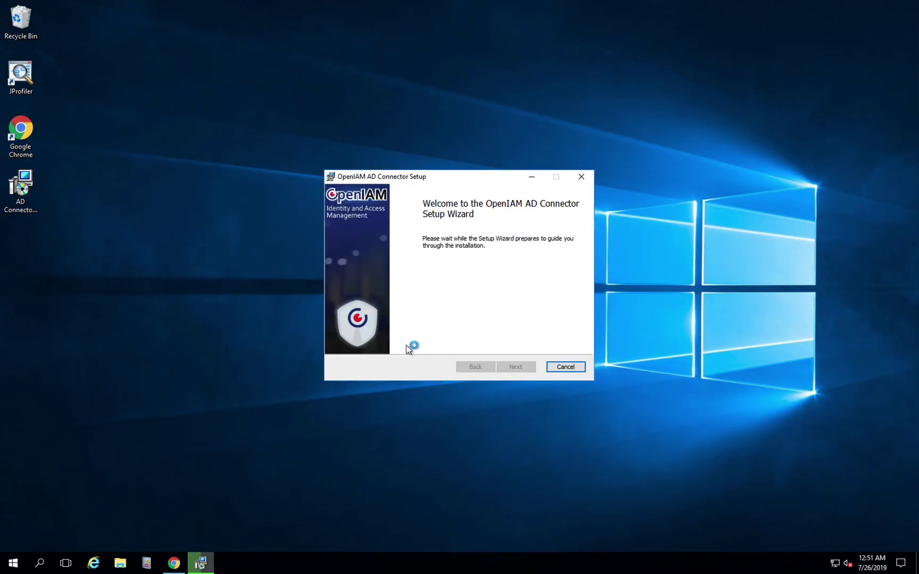
pyautogui.click(509, 366)
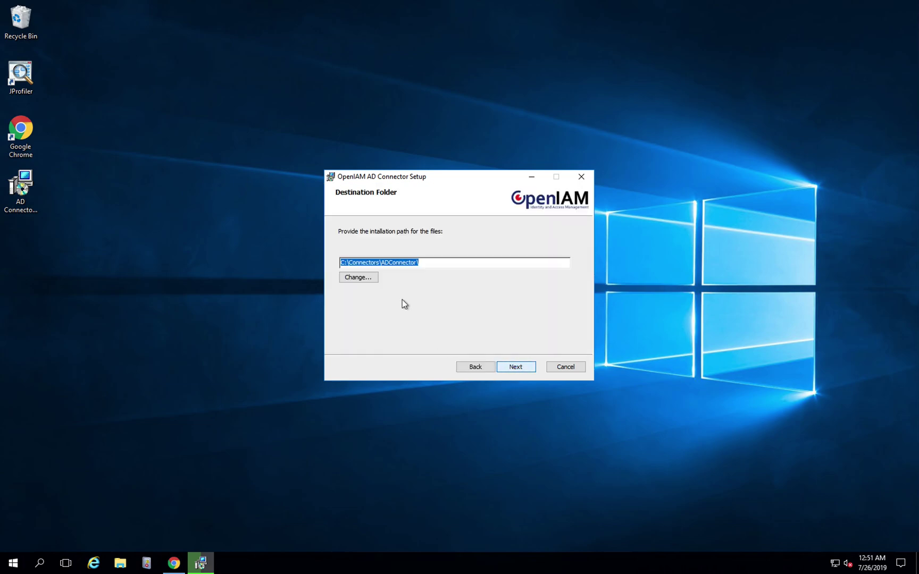
pyautogui.click(427, 263)
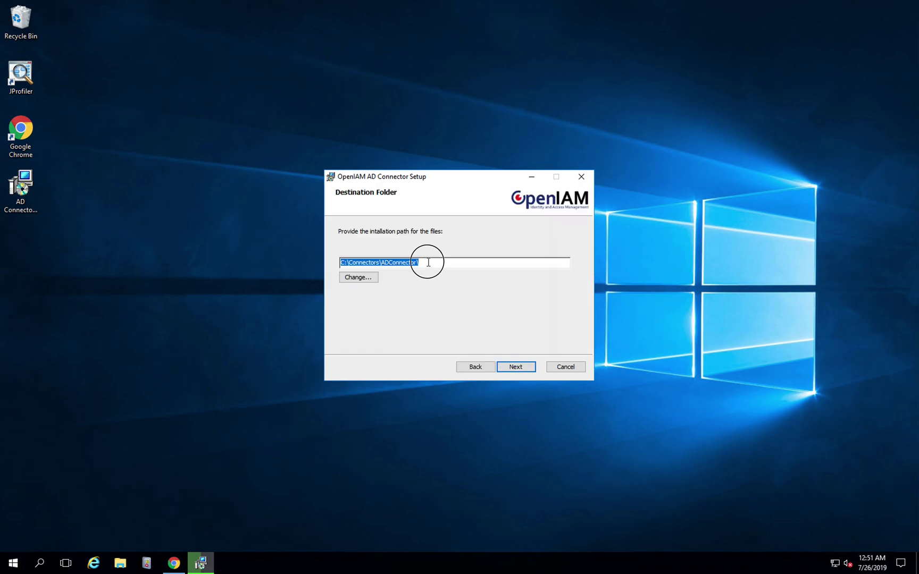
pyautogui.click(519, 366)
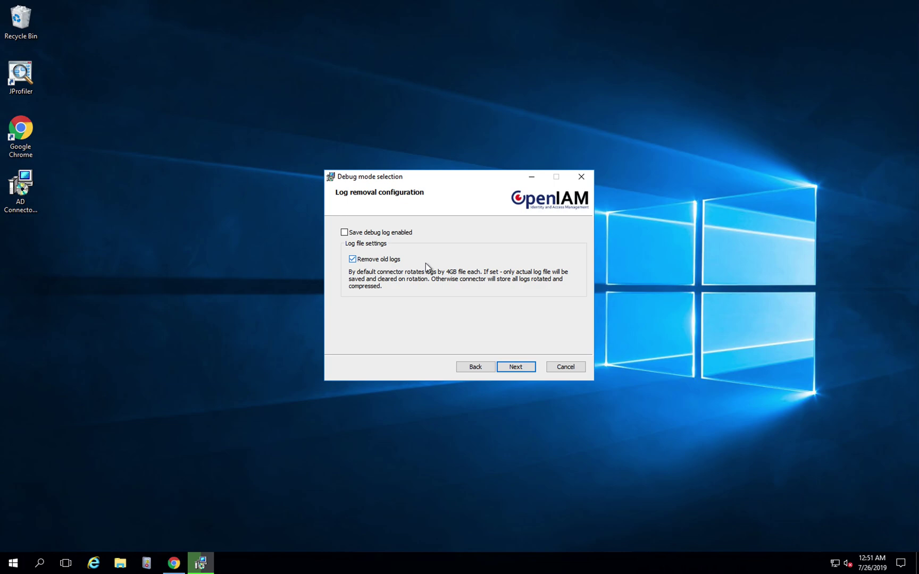
pyautogui.click(515, 367)
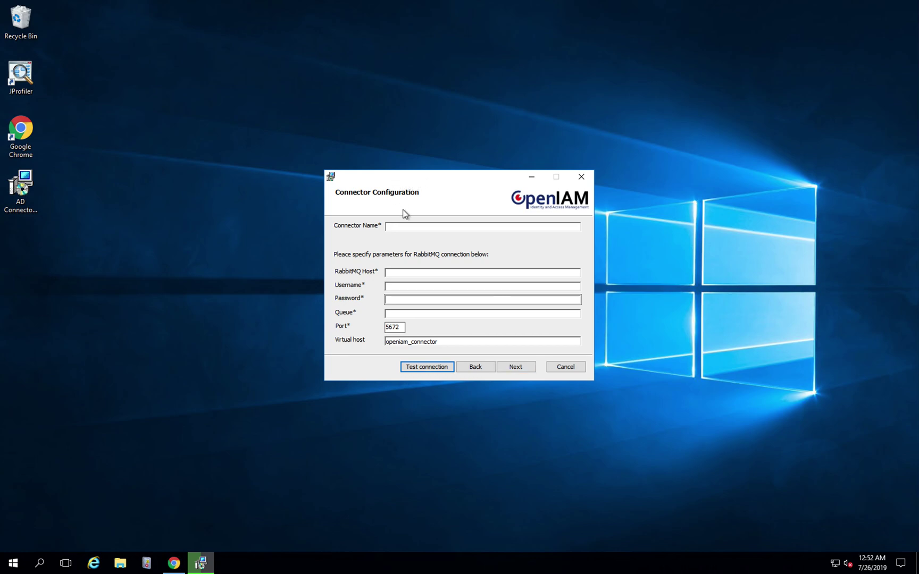
# Enter connector name AdConnector, RabbitMQ host demo.openiam.com, and the RabbitMQ username and password.
pyautogui.click(404, 225)
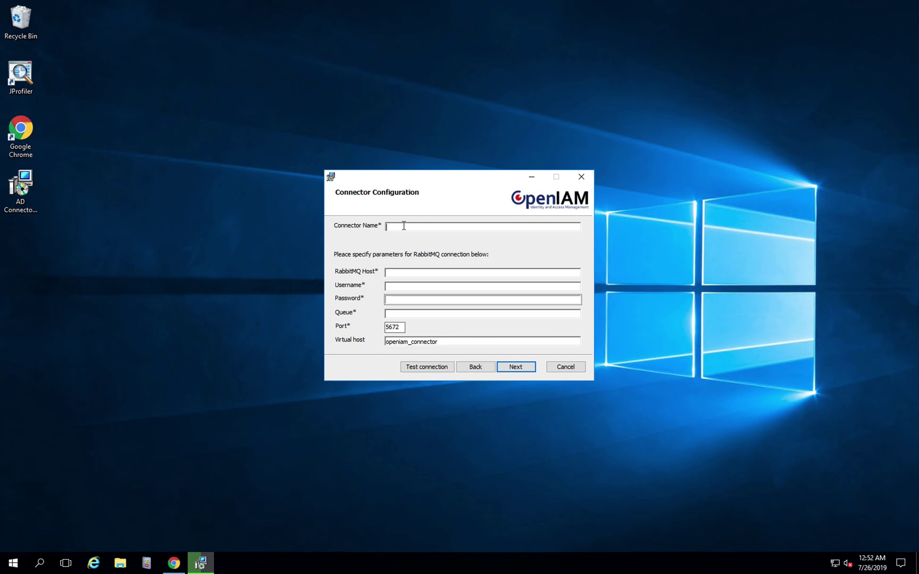
pyautogui.press('Tab')
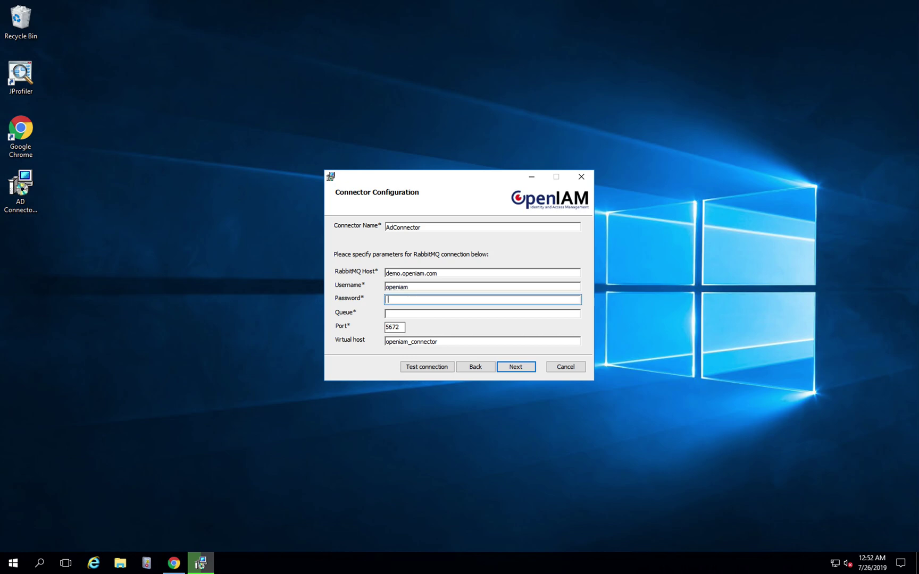
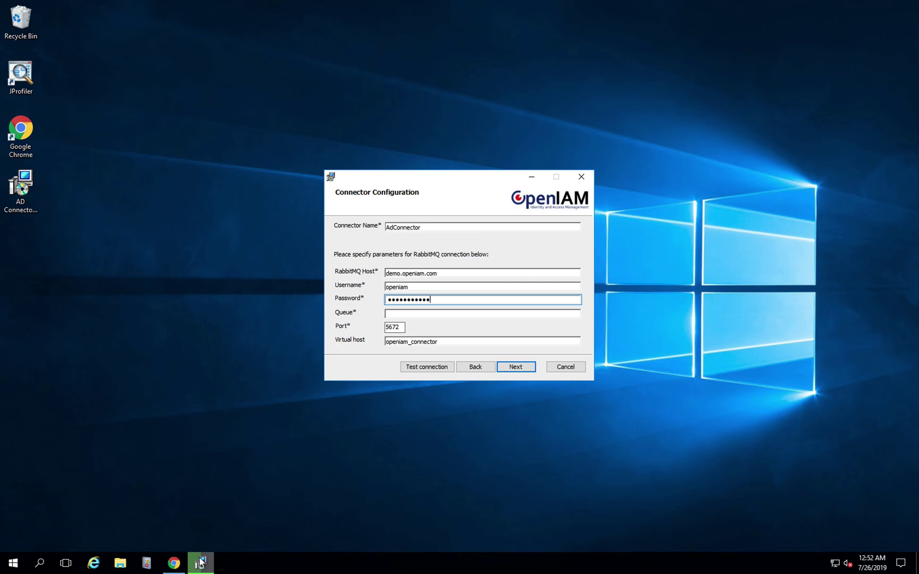
pyautogui.click(176, 564)
# Copy RemoteConnector_3124 from the console and paste it into the setup's Queue field.
pyautogui.doubleClick(322, 237)
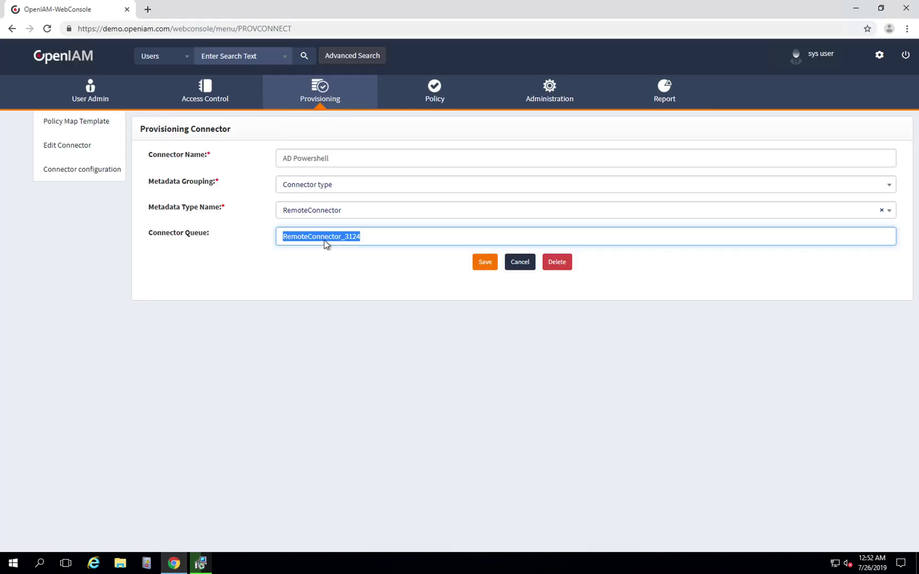
pyautogui.click(856, 8)
pyautogui.click(411, 313)
pyautogui.write('RemoteConnector_3124')
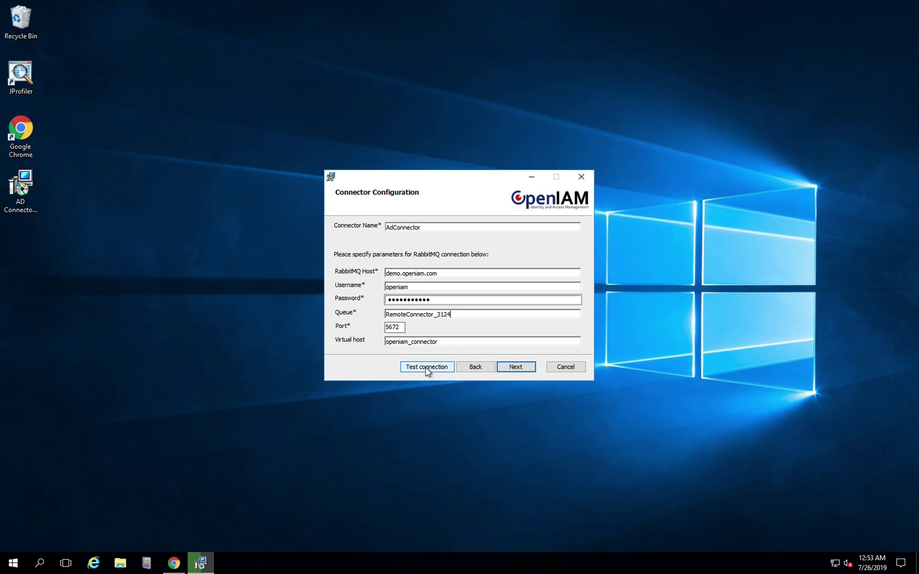
# Confirm the RabbitMQ connection succeeds, then install the AD connector and close the wizard.
pyautogui.click(425, 367)
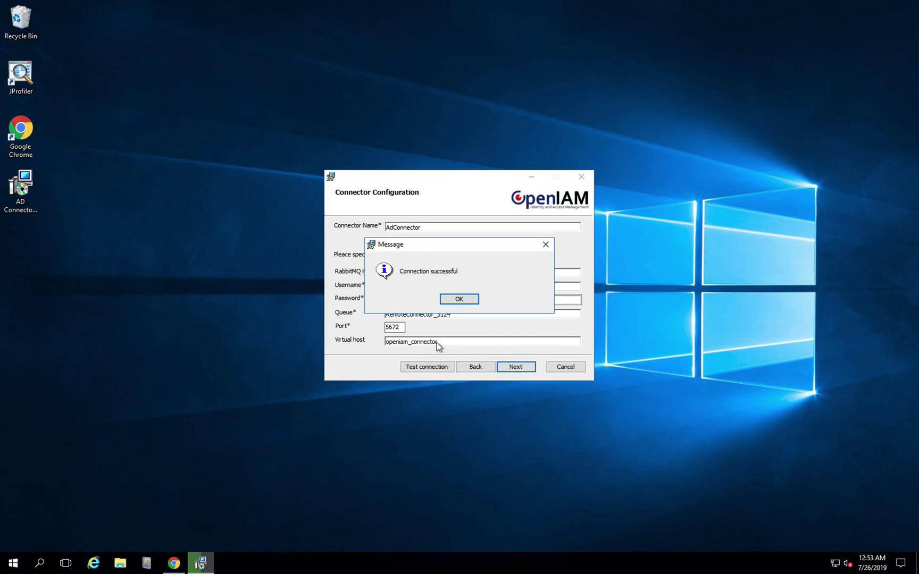
pyautogui.click(452, 299)
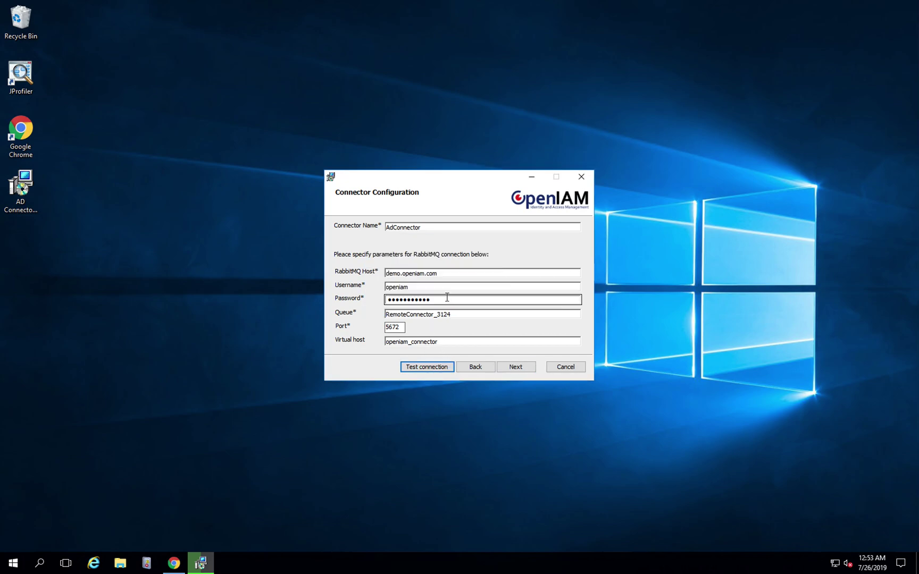
pyautogui.click(513, 367)
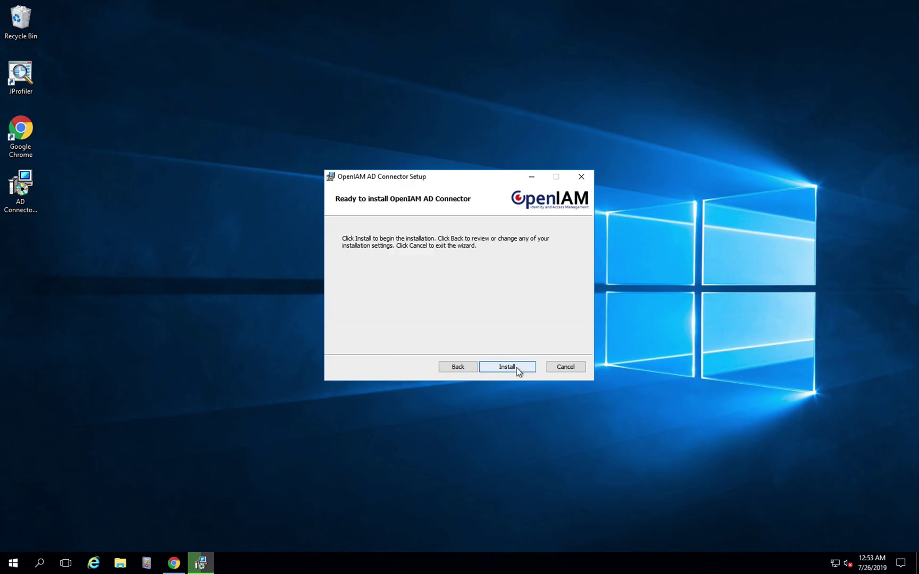
pyautogui.click(517, 368)
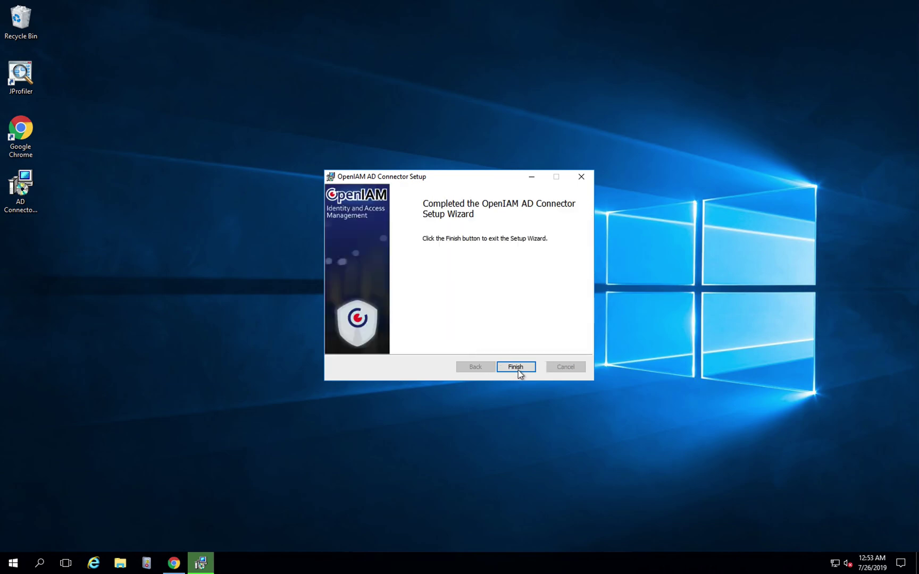
pyautogui.click(517, 369)
pyautogui.click(562, 344)
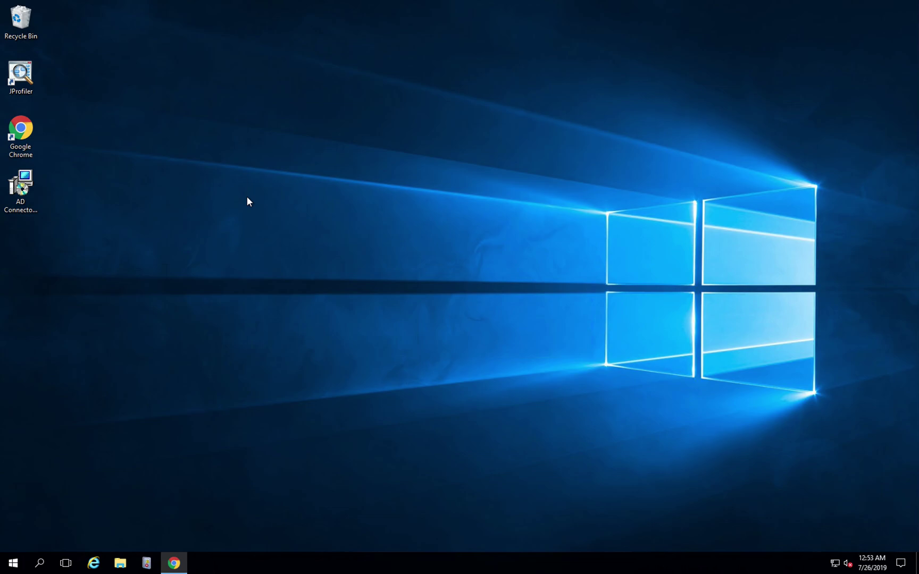
# Go to the Managed System Dashboard and edit the ACTIVE DIRECTORY [PowerShell] managed system.
pyautogui.click(174, 563)
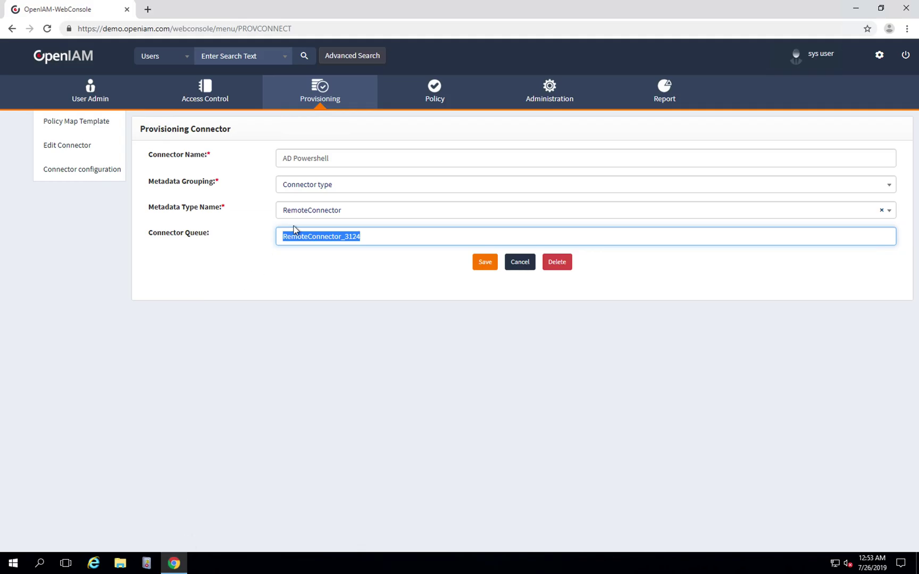
pyautogui.click(233, 368)
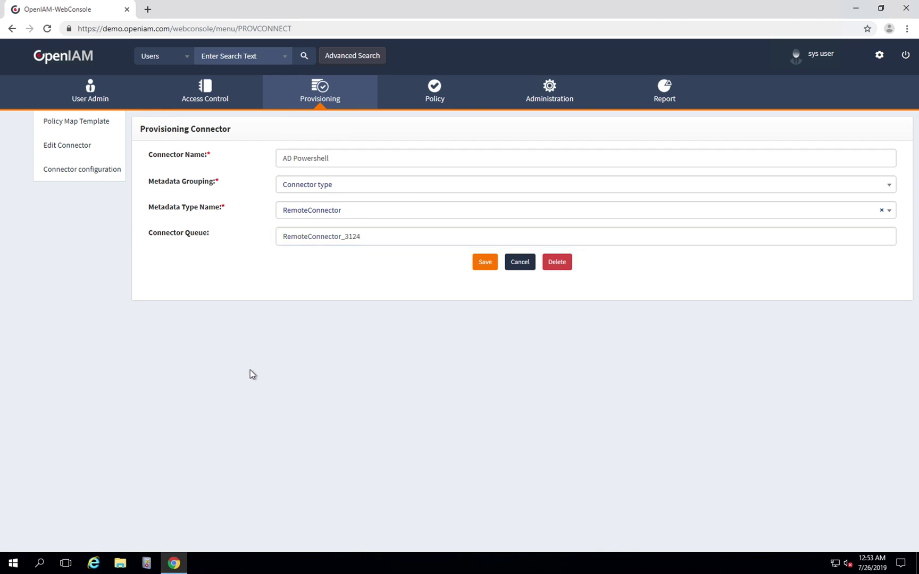
pyautogui.moveTo(316, 92)
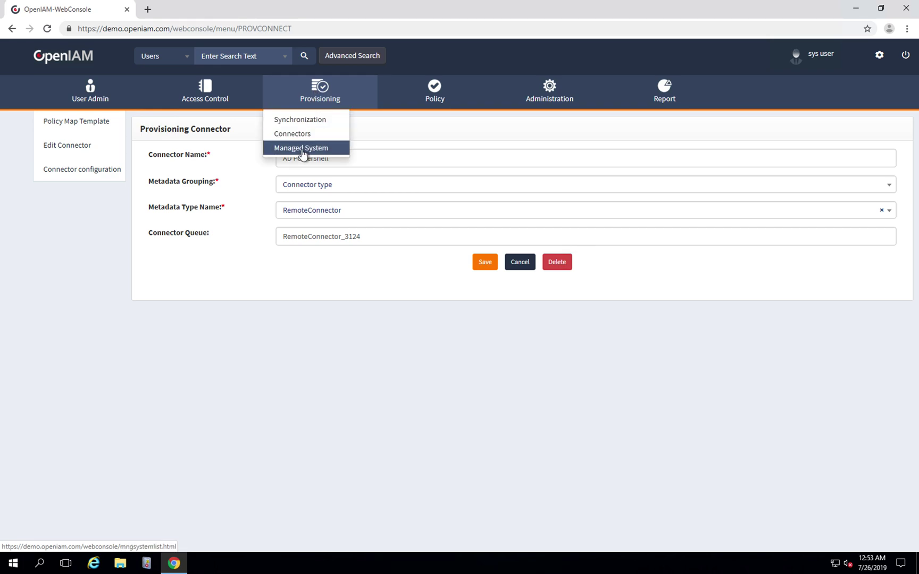
pyautogui.click(290, 149)
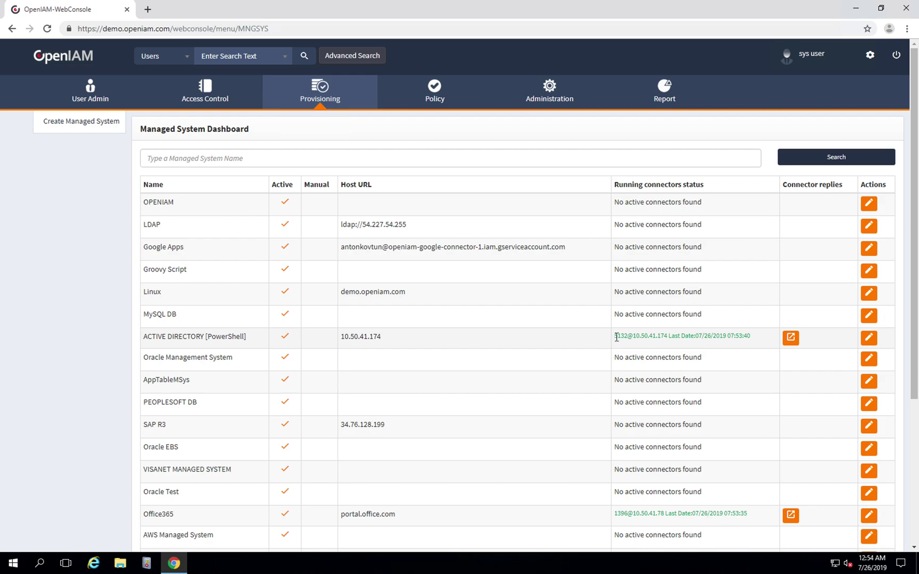
pyautogui.click(867, 339)
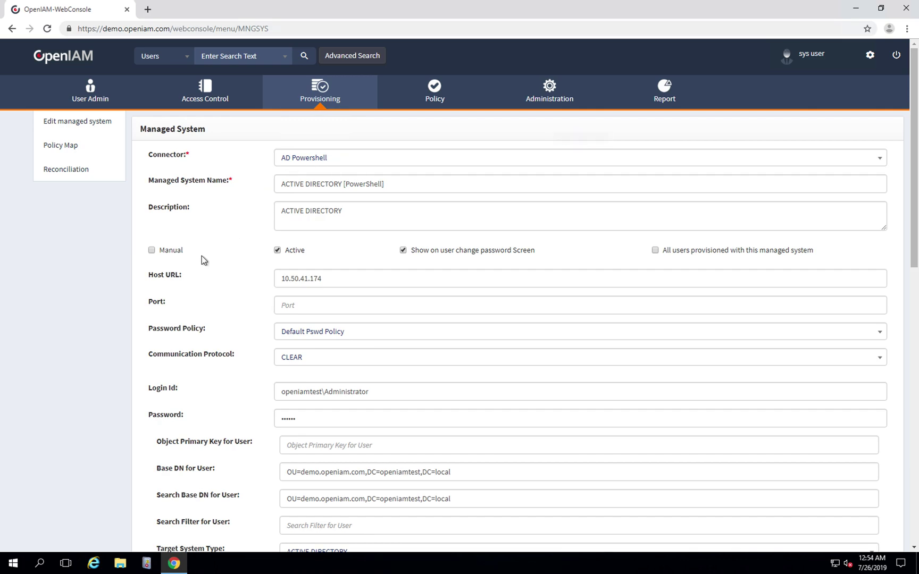
# Highlight host URL 10.50.41.174 and the administrator login ID on the managed system form.
pyautogui.scroll(-1, 203, 259)
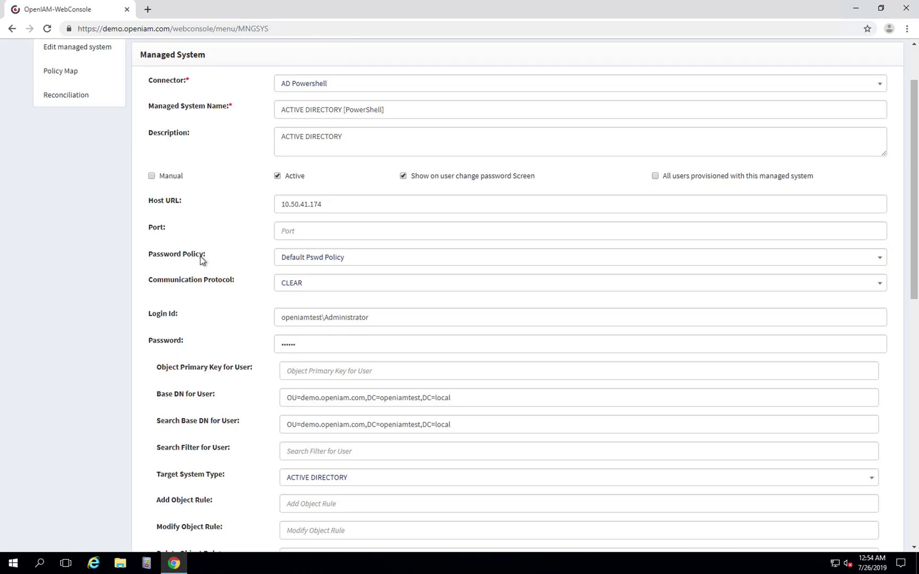
pyautogui.scroll(-1, 198, 259)
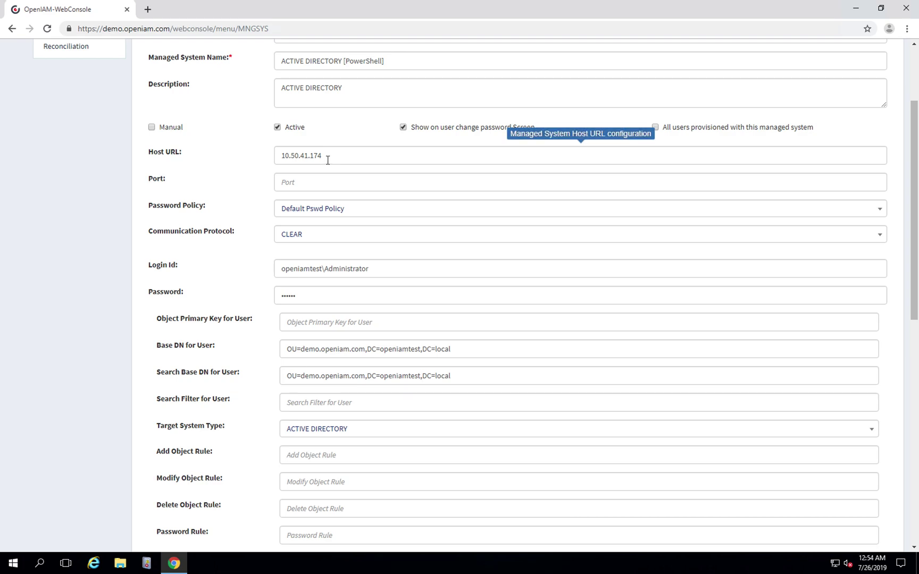
pyautogui.moveTo(325, 155); pyautogui.dragTo(273, 154)
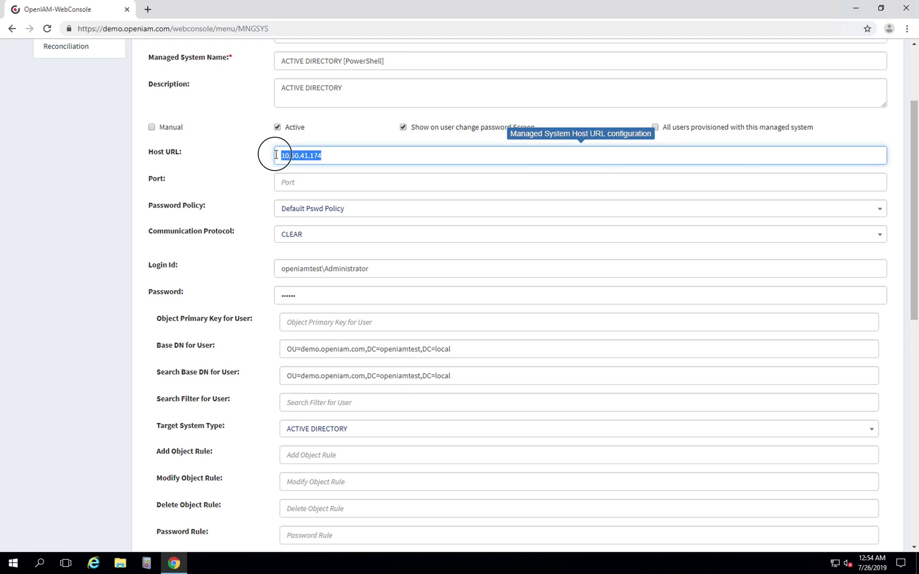
pyautogui.click(211, 163)
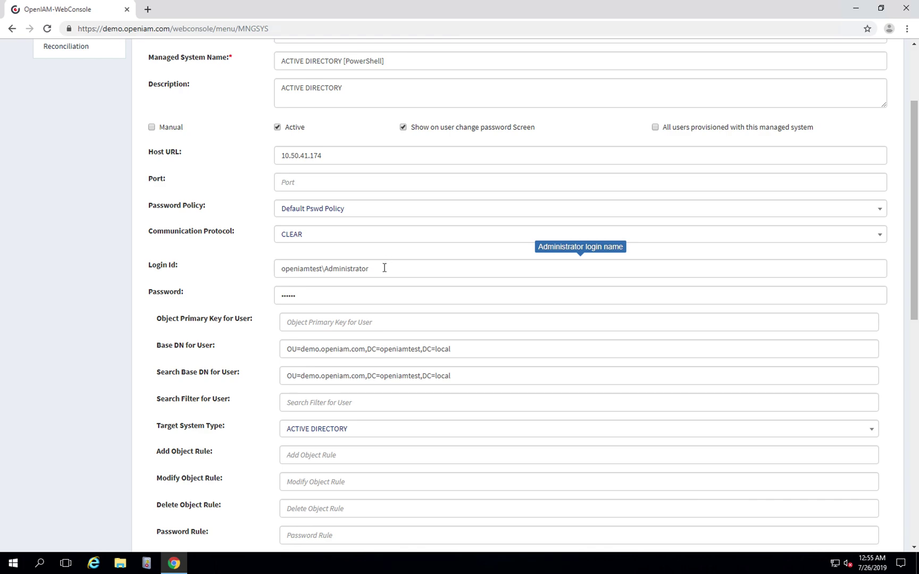
pyautogui.moveTo(380, 269); pyautogui.dragTo(267, 272)
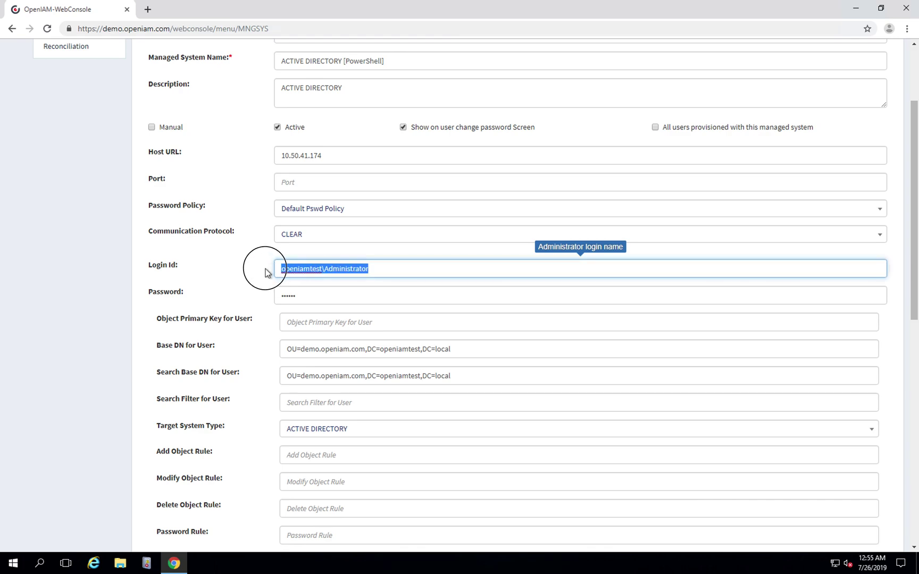
pyautogui.click(381, 269)
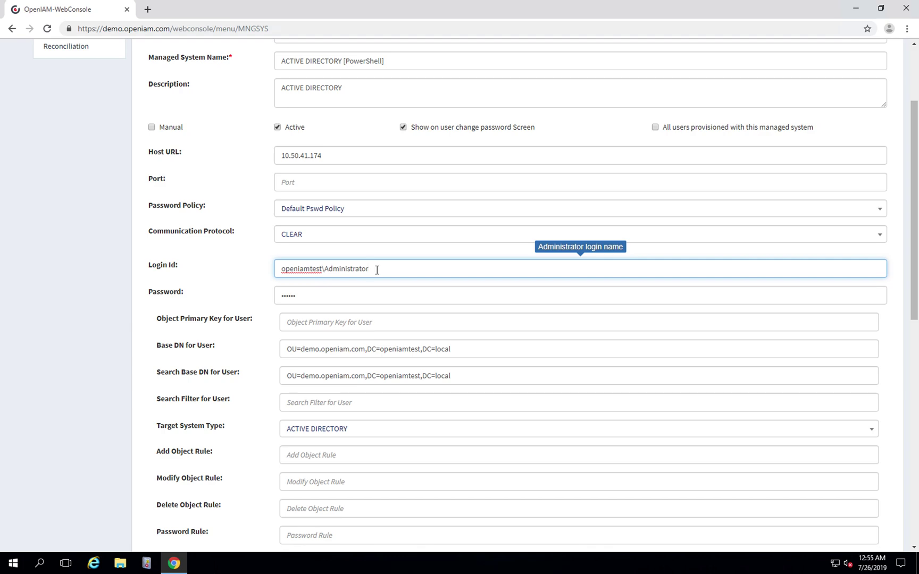
pyautogui.moveTo(377, 270); pyautogui.dragTo(263, 268)
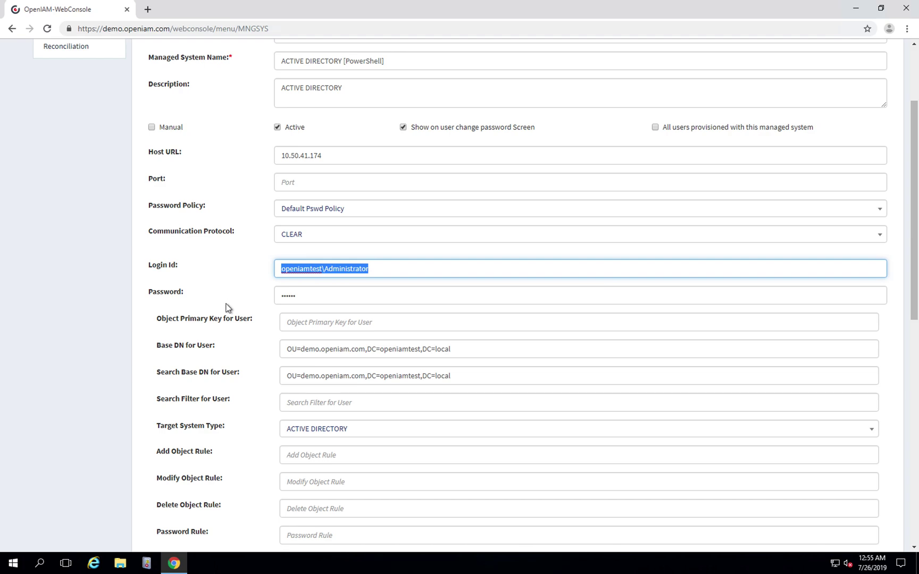
pyautogui.scroll(-2, 226, 307)
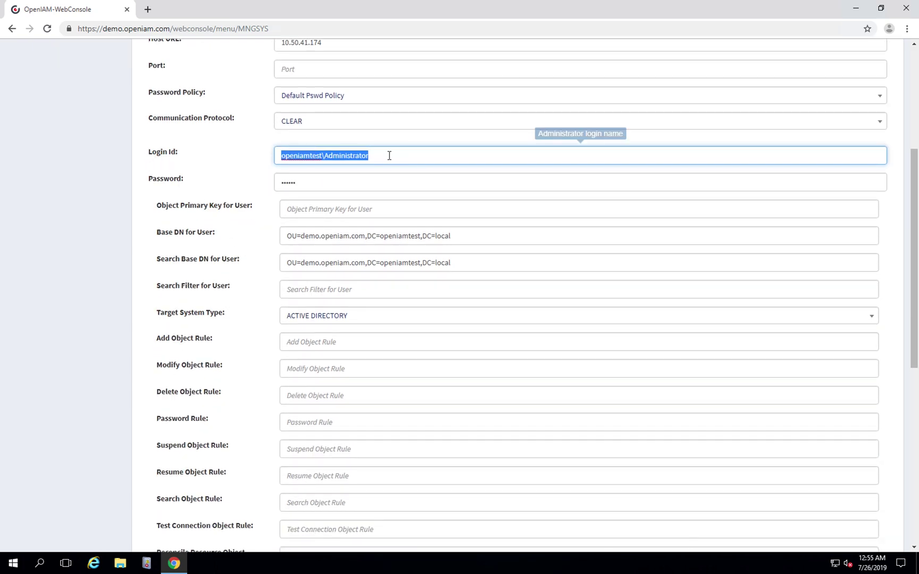
pyautogui.click(398, 153)
pyautogui.click(189, 152)
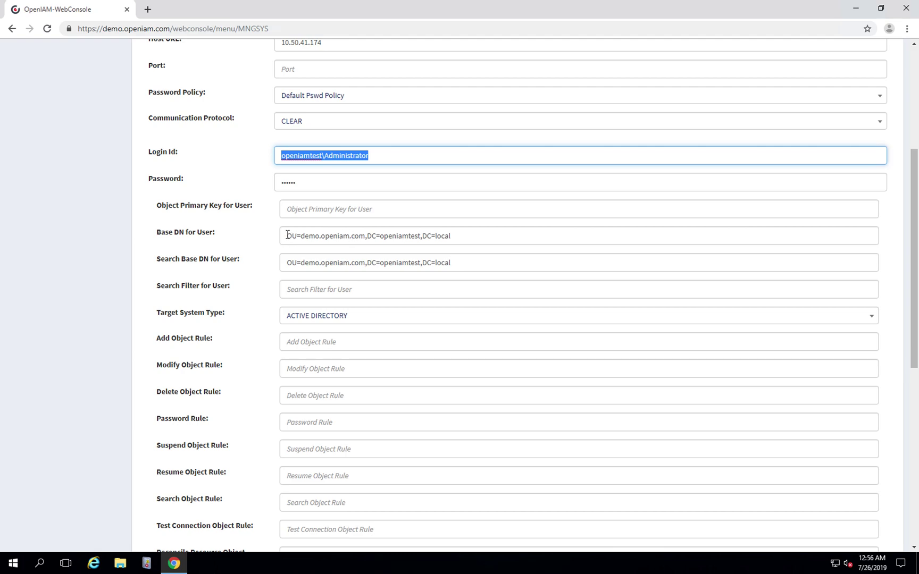
pyautogui.moveTo(286, 236); pyautogui.dragTo(484, 236)
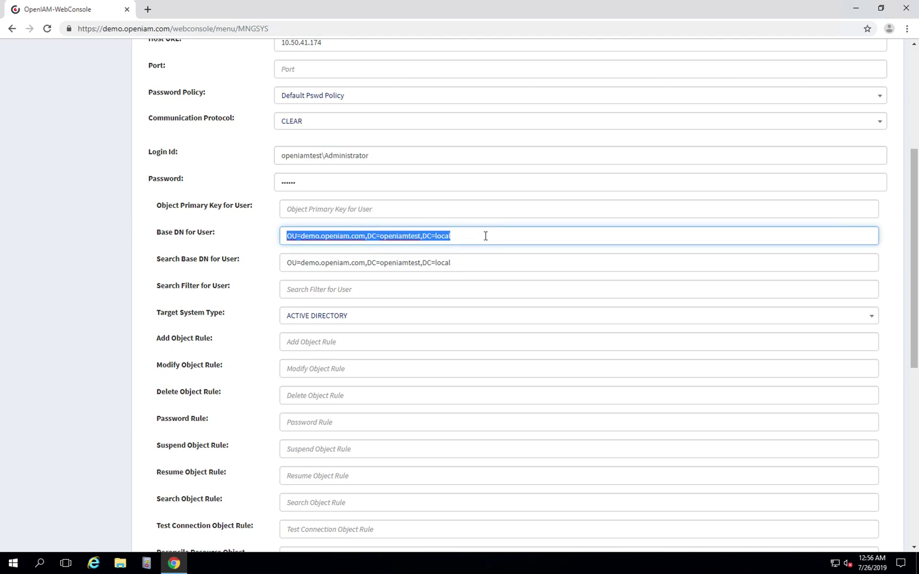
pyautogui.click(485, 237)
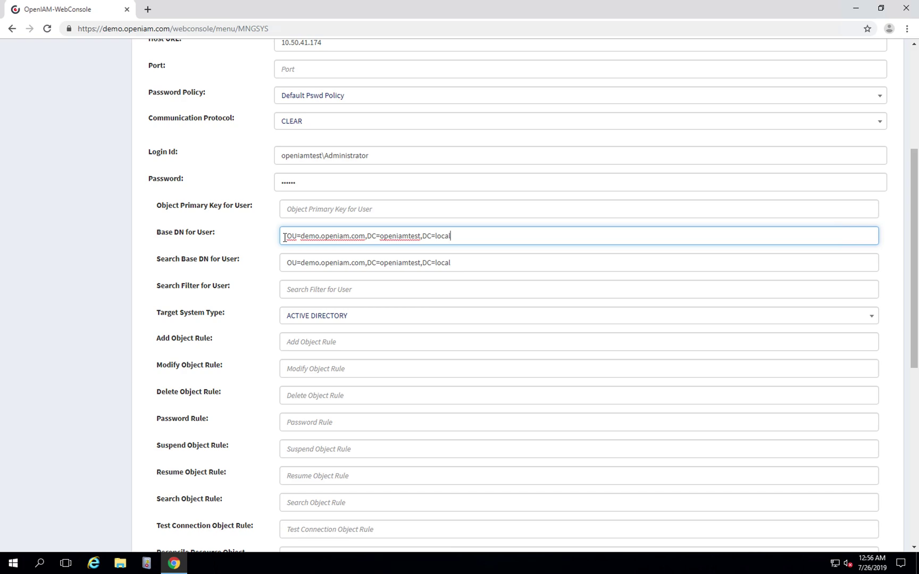
pyautogui.scroll(-2, 247, 280)
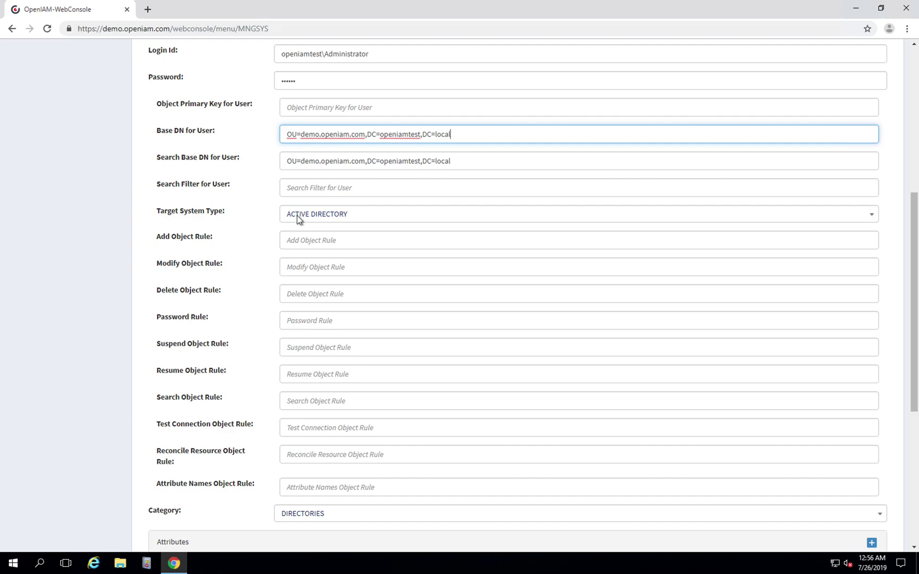
pyautogui.scroll(-1, 229, 258)
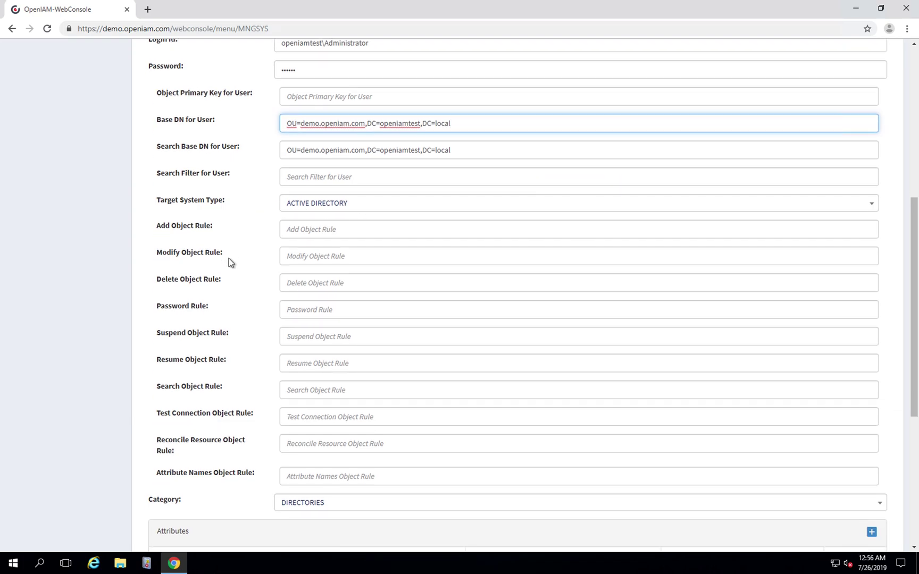
pyautogui.scroll(-4, 229, 258)
pyautogui.scroll(3, 232, 258)
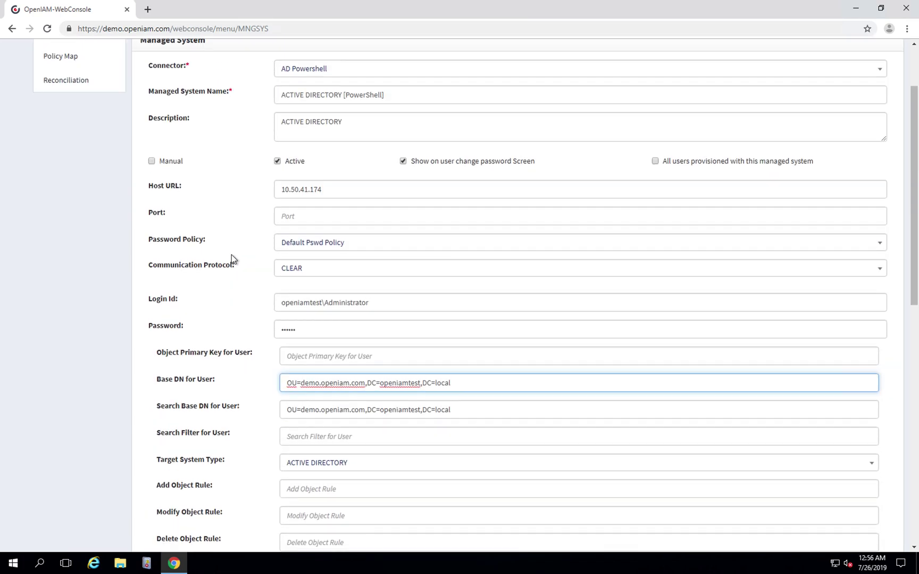
pyautogui.scroll(3, 231, 254)
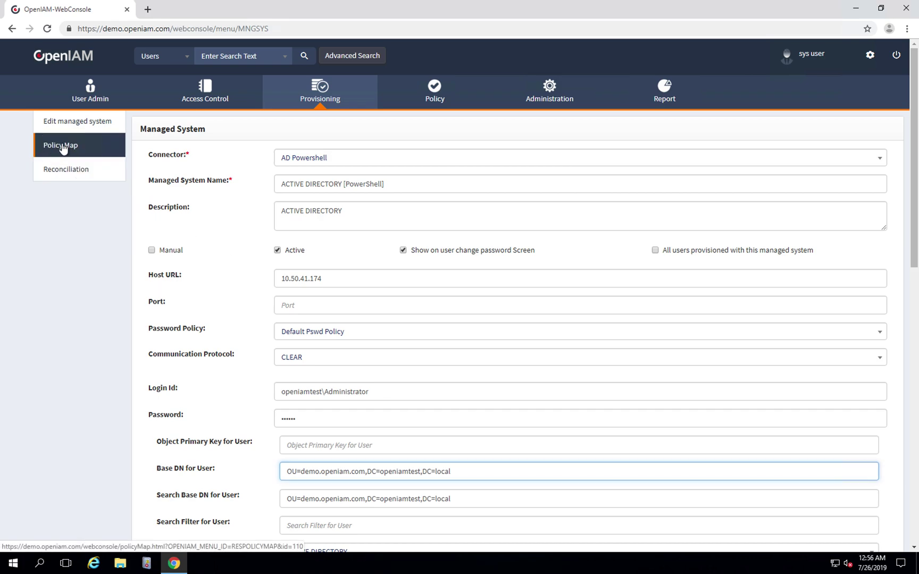
pyautogui.click(62, 147)
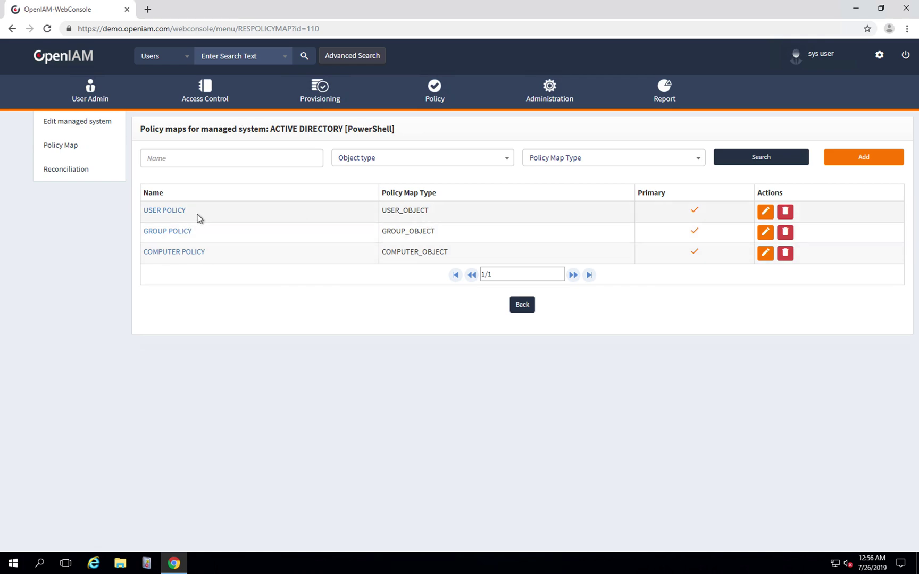
# Open the USER POLICY entry from the managed system's Policy Map list.
pyautogui.click(166, 214)
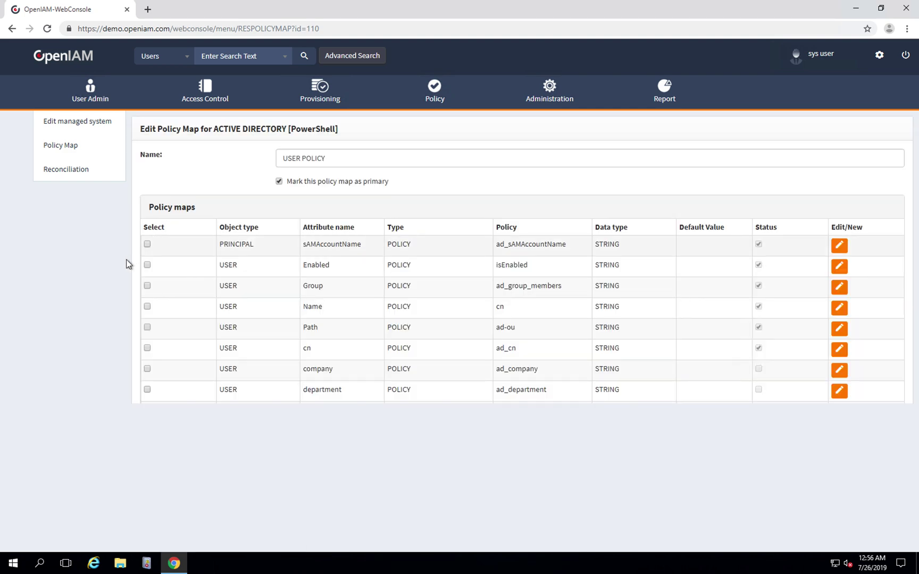
pyautogui.scroll(-2, 101, 271)
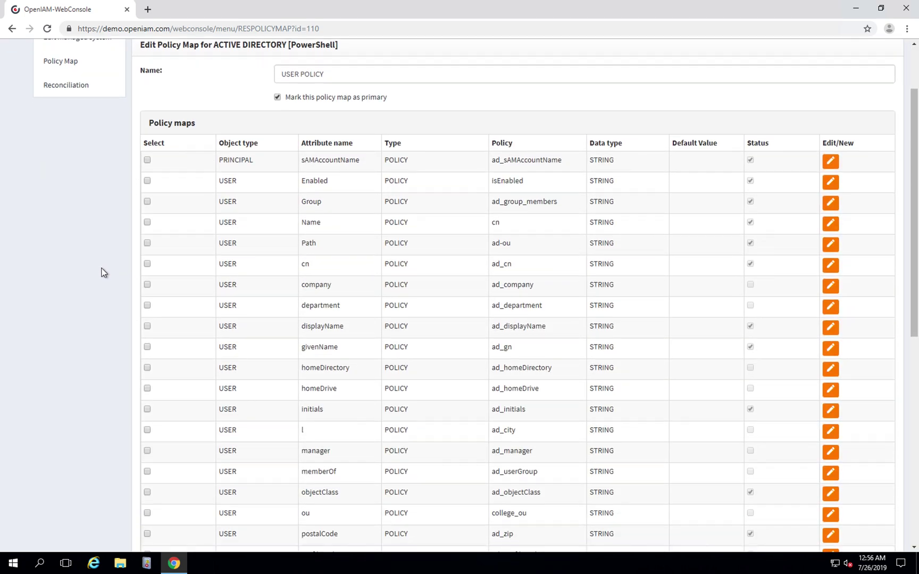
pyautogui.scroll(1, 103, 269)
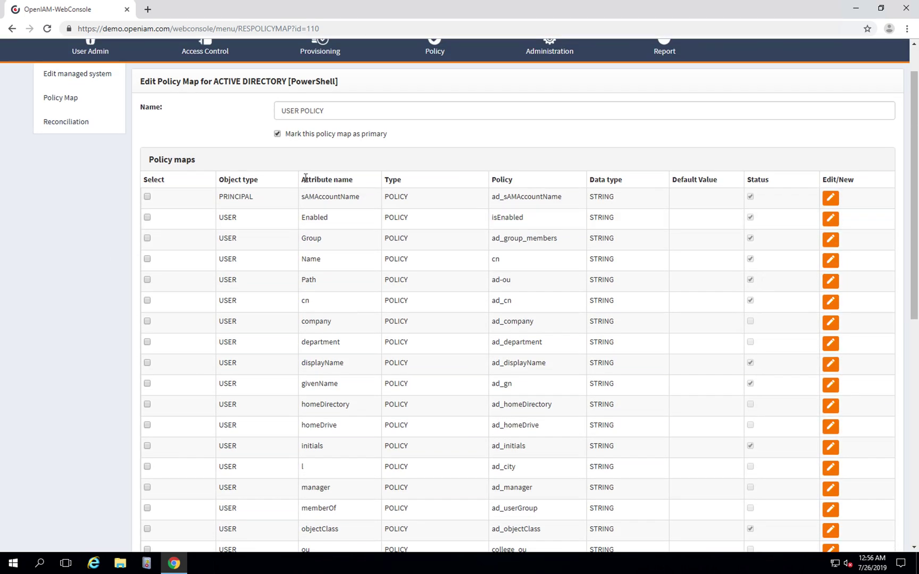
pyautogui.click(325, 182)
pyautogui.moveTo(325, 182); pyautogui.dragTo(359, 181)
pyautogui.scroll(1, 530, 179)
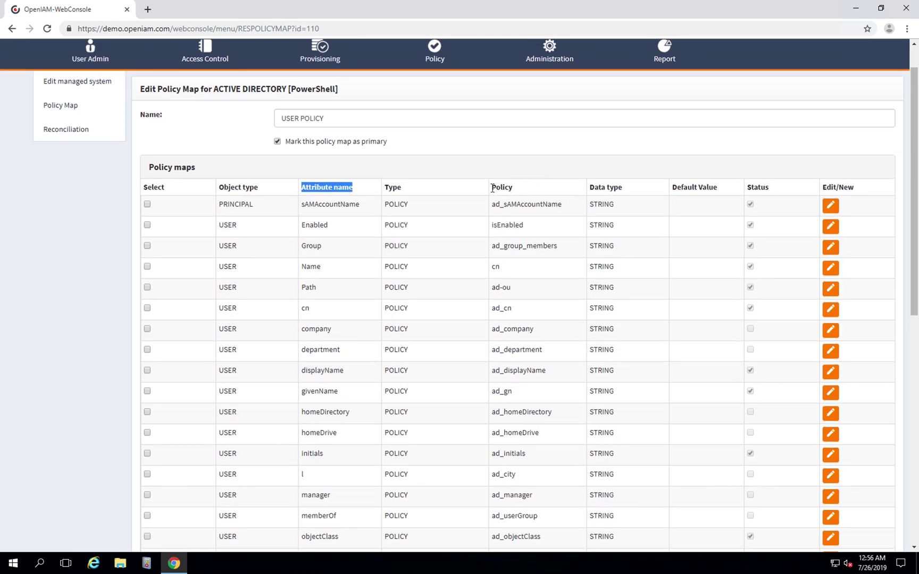
pyautogui.scroll(-1, 517, 187)
pyautogui.moveTo(491, 183); pyautogui.dragTo(522, 190)
pyautogui.scroll(1, 522, 189)
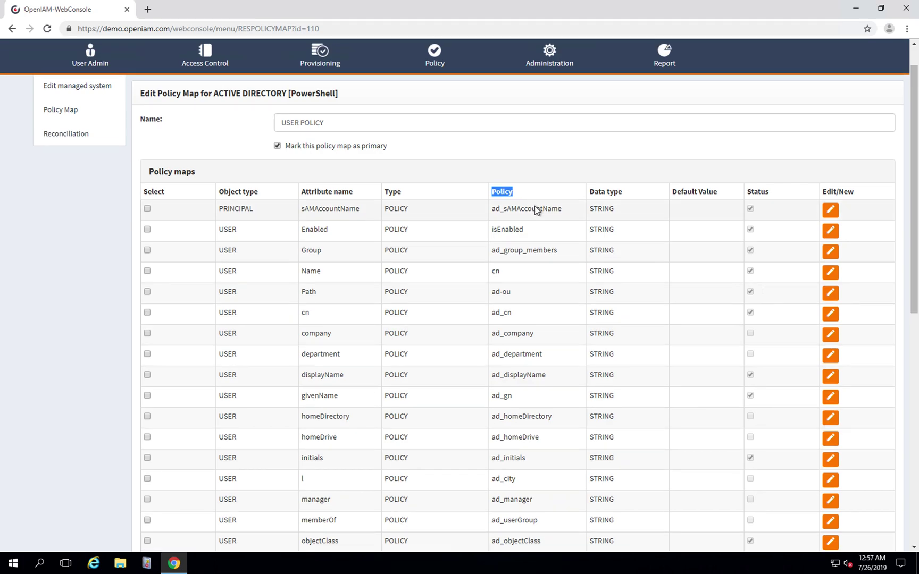
pyautogui.moveTo(302, 190); pyautogui.dragTo(359, 195)
pyautogui.moveTo(493, 195); pyautogui.dragTo(519, 194)
pyautogui.moveTo(301, 230); pyautogui.dragTo(335, 231)
pyautogui.click(306, 230)
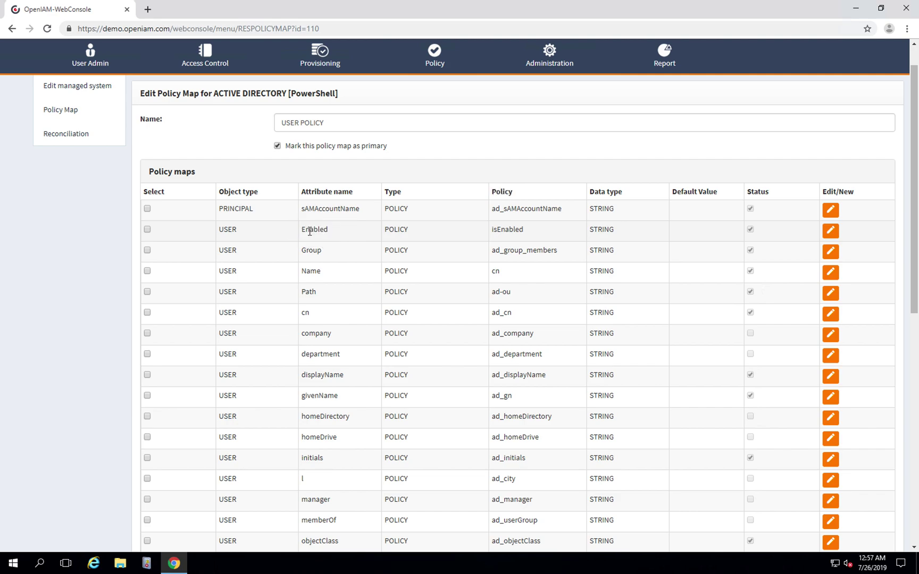
pyautogui.doubleClick(307, 230)
pyautogui.doubleClick(308, 229)
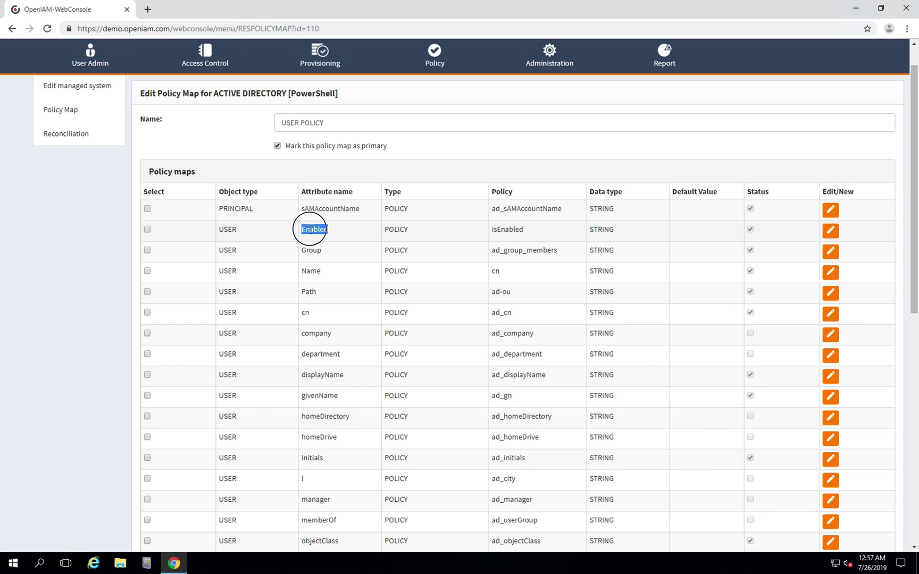
pyautogui.doubleClick(511, 229)
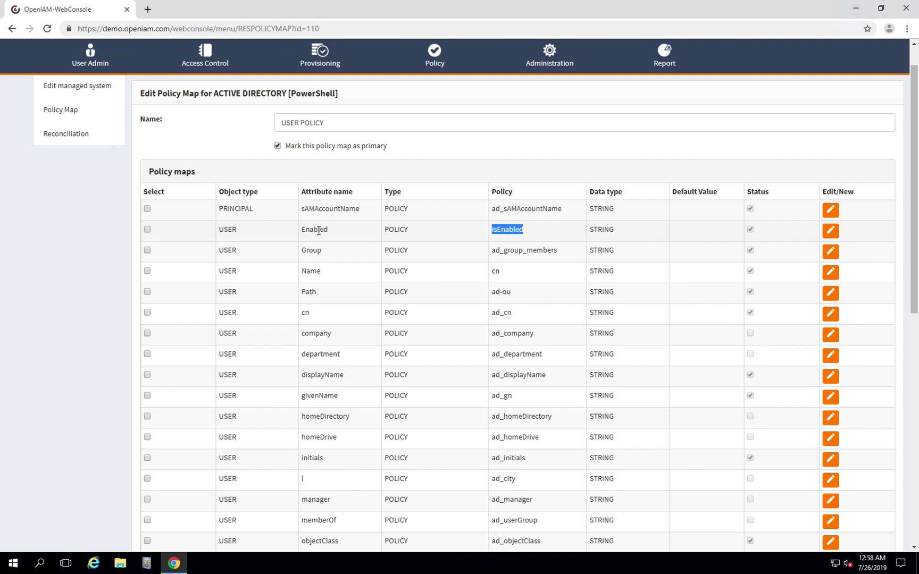
pyautogui.scroll(-3, 330, 246)
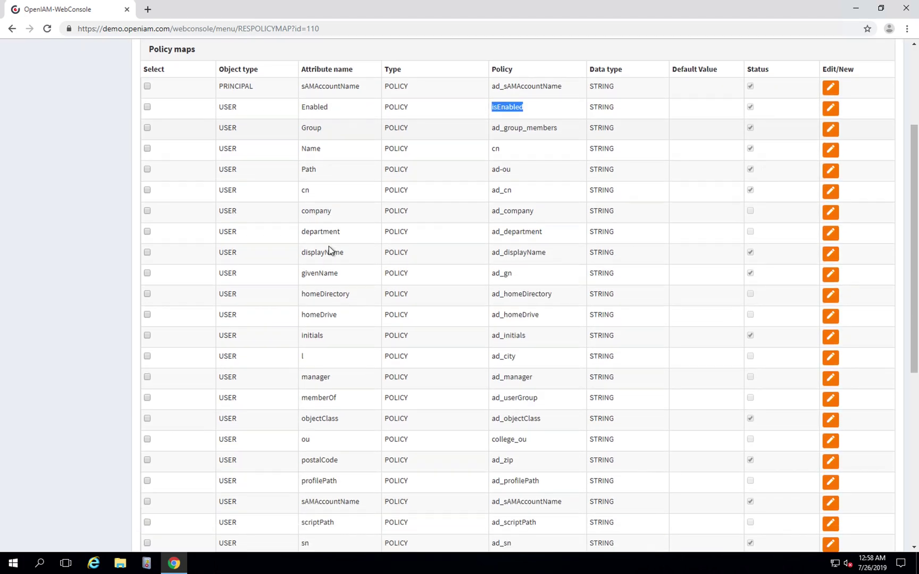
pyautogui.scroll(1, 329, 246)
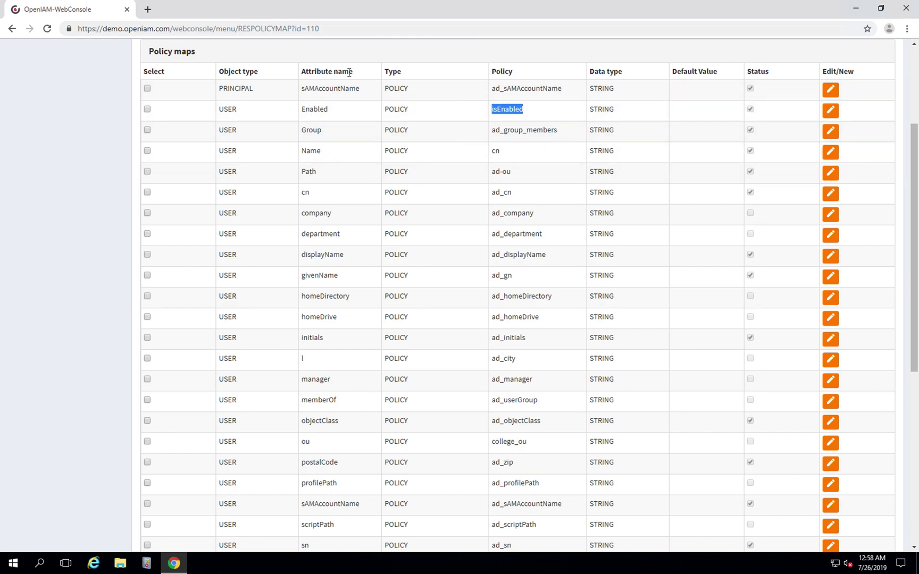
pyautogui.moveTo(353, 72); pyautogui.dragTo(297, 75)
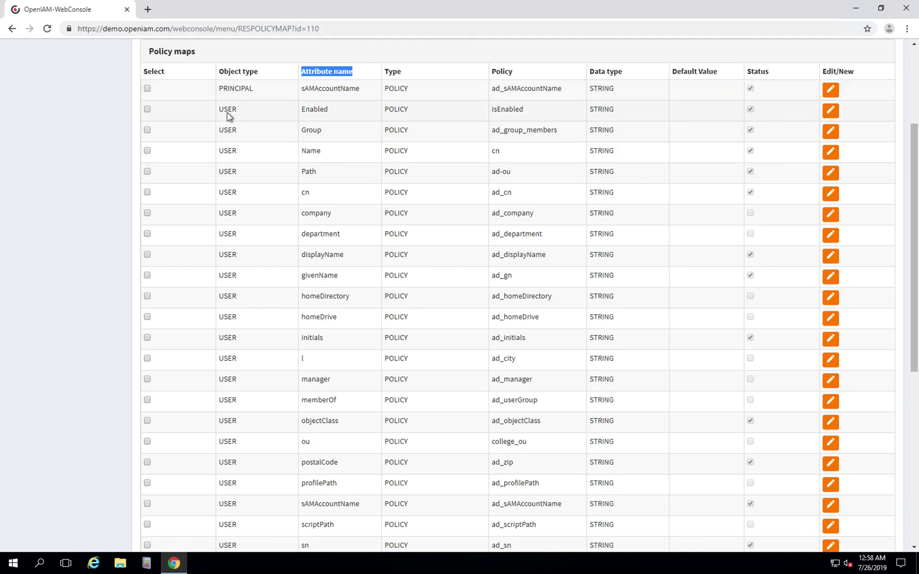
pyautogui.scroll(-1, 218, 359)
pyautogui.scroll(-5, 218, 356)
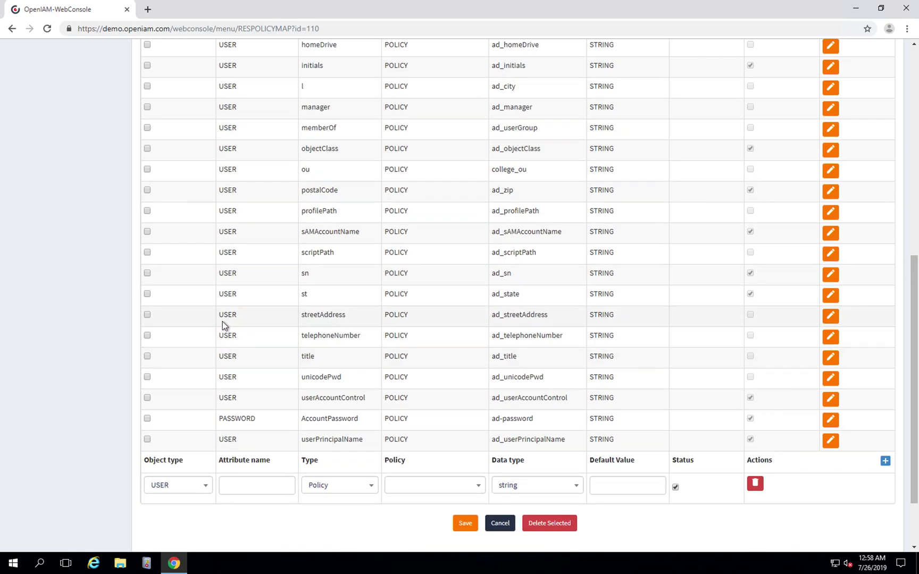
pyautogui.scroll(3, 222, 320)
pyautogui.scroll(7, 223, 320)
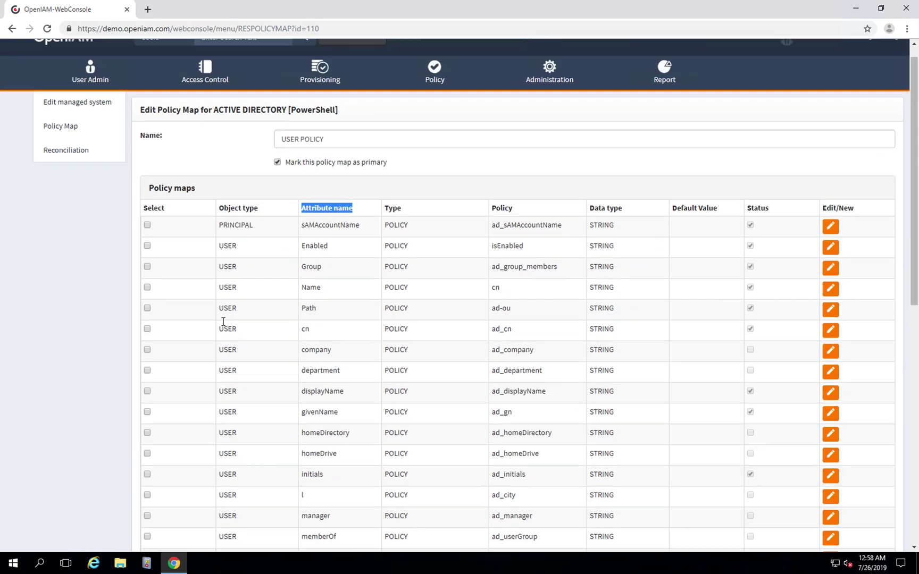
pyautogui.moveTo(260, 247); pyautogui.dragTo(219, 249)
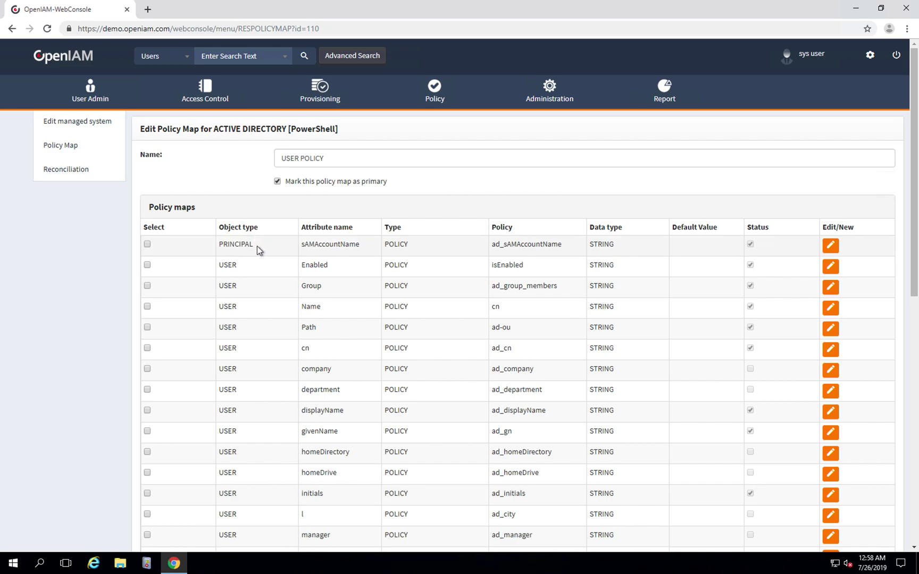
pyautogui.click(218, 246)
pyautogui.click(357, 245)
pyautogui.moveTo(358, 244); pyautogui.dragTo(296, 244)
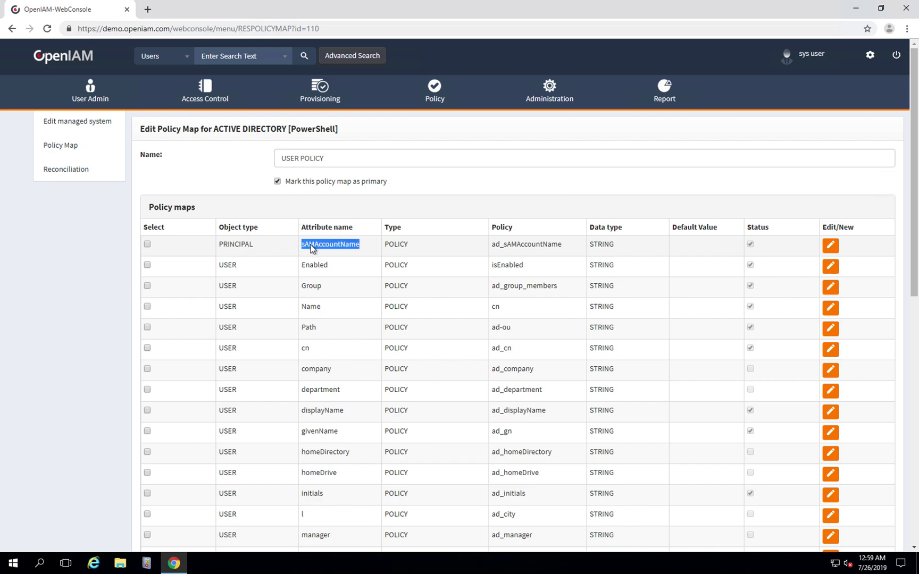
pyautogui.click(335, 246)
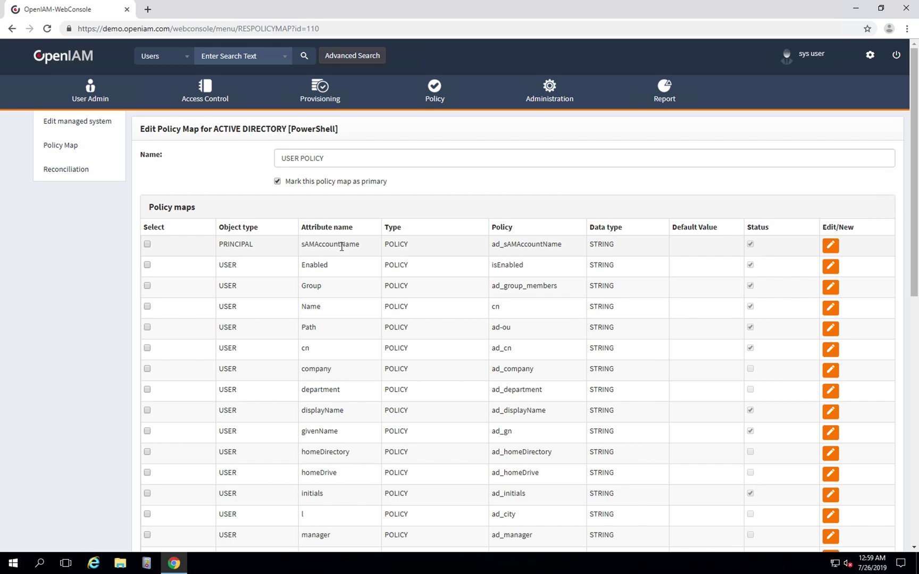
pyautogui.scroll(-1, 344, 306)
pyautogui.scroll(-1, 344, 308)
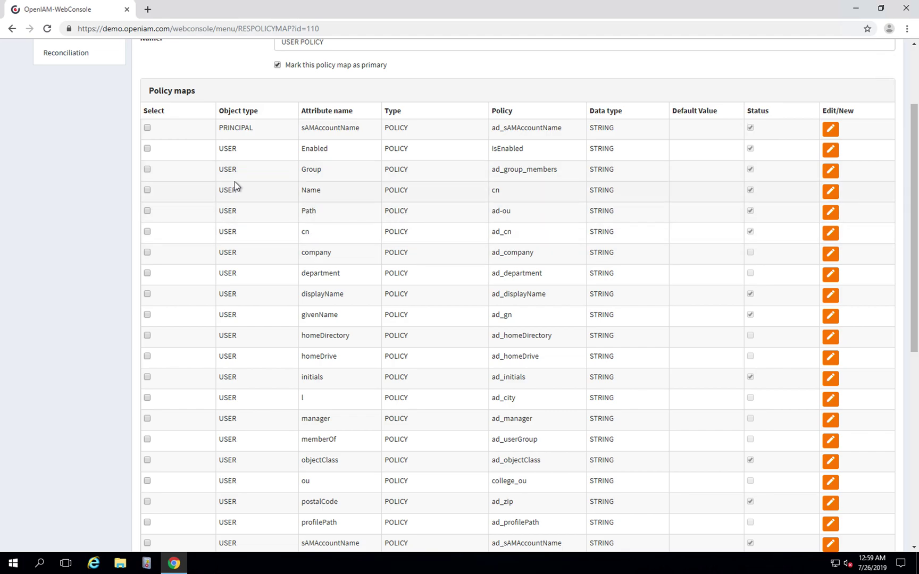
pyautogui.scroll(2, 239, 183)
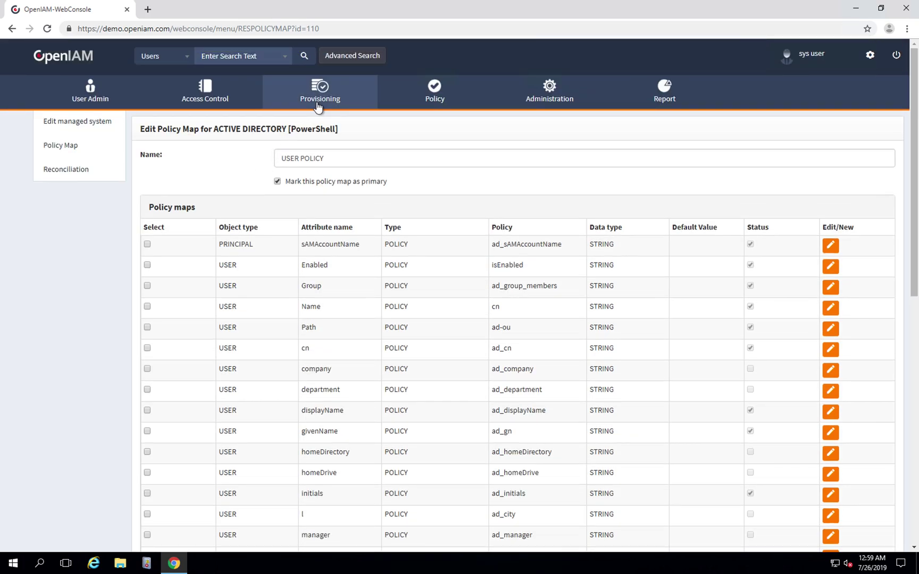
# Go to Access Control > Role, show 100 roles per page, and scroll to AD Provisioning.
pyautogui.click(322, 92)
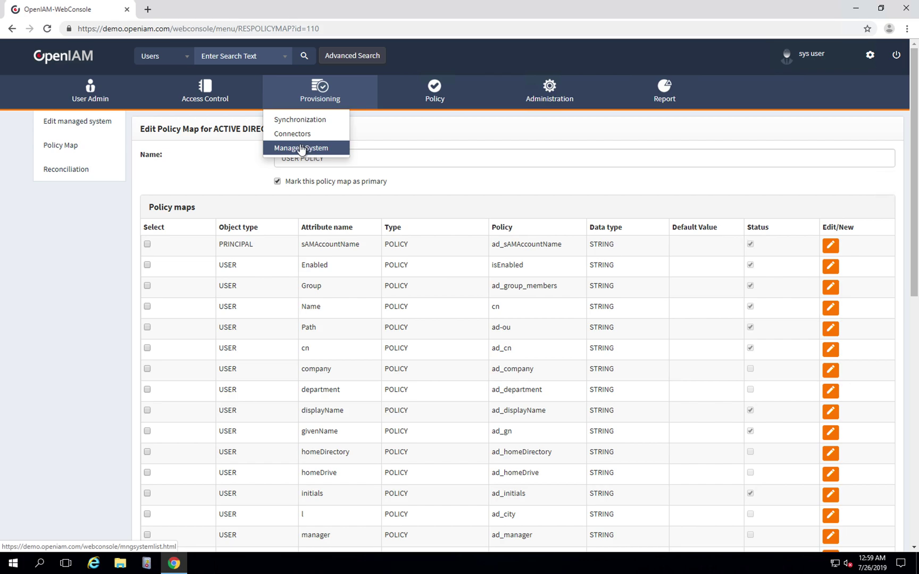
pyautogui.click(207, 94)
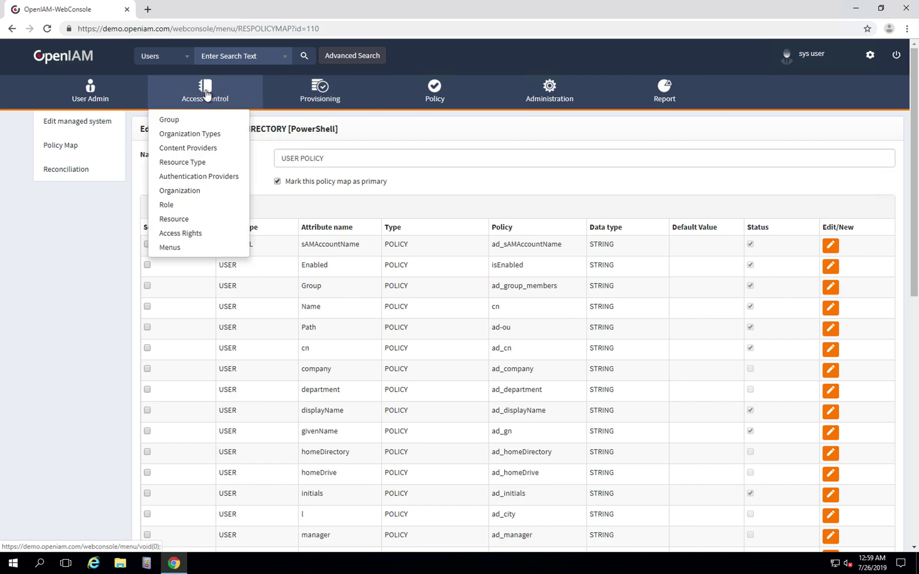
pyautogui.click(166, 209)
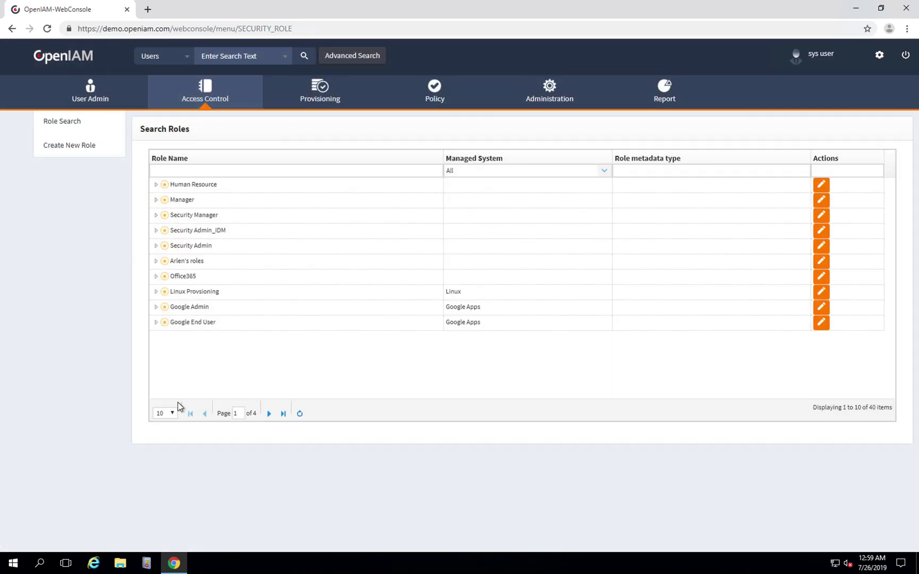
pyautogui.click(173, 413)
pyautogui.click(163, 442)
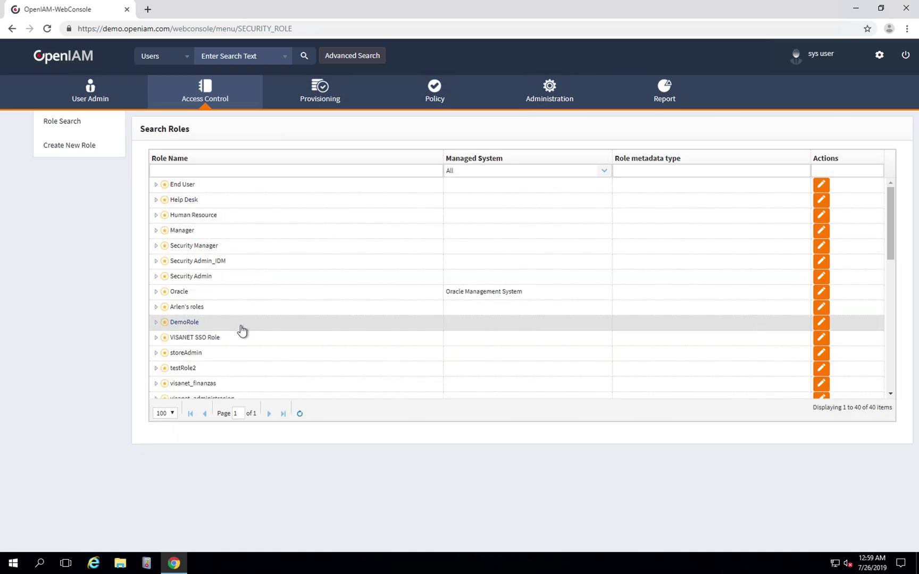
pyautogui.scroll(-5, 242, 330)
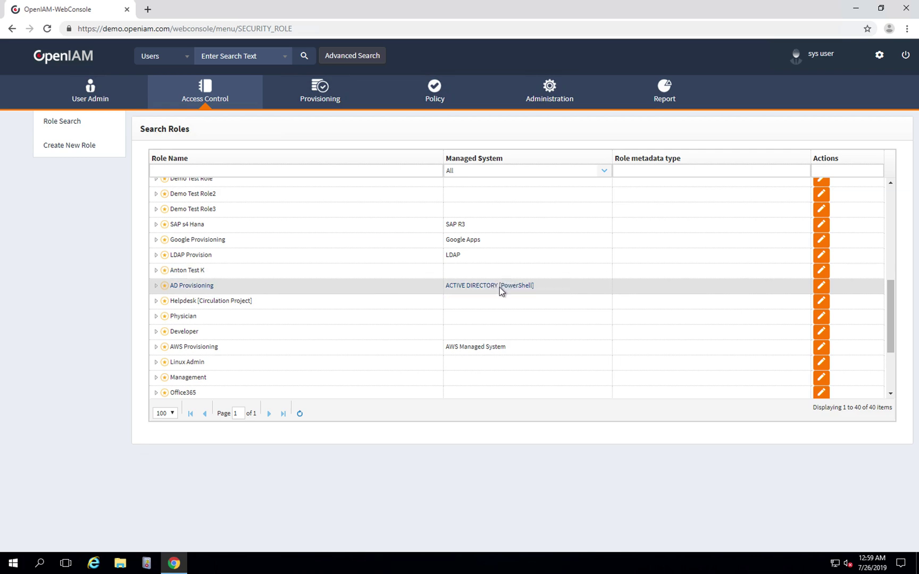
# Start a new user from User Admin and switch the form to the classic view.
pyautogui.moveTo(89, 100)
pyautogui.click(67, 137)
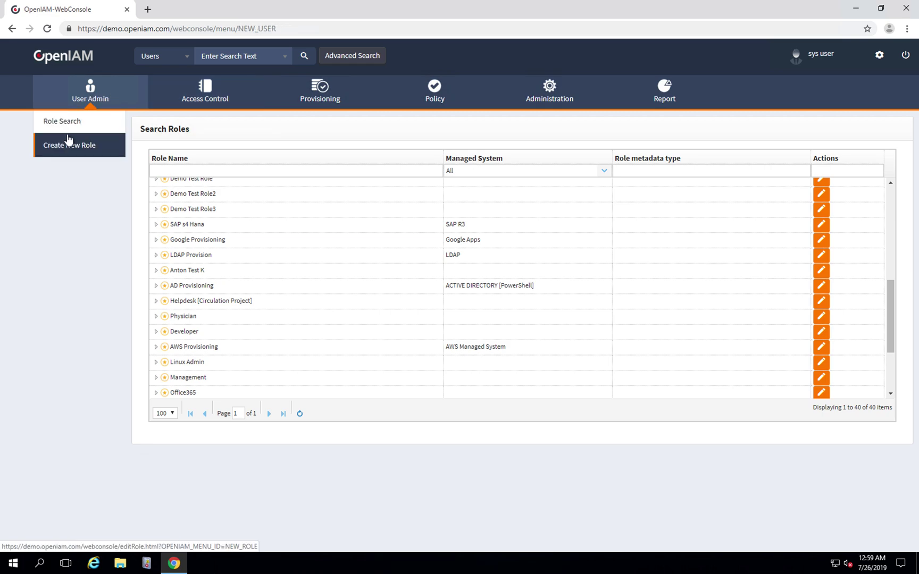
pyautogui.click(68, 141)
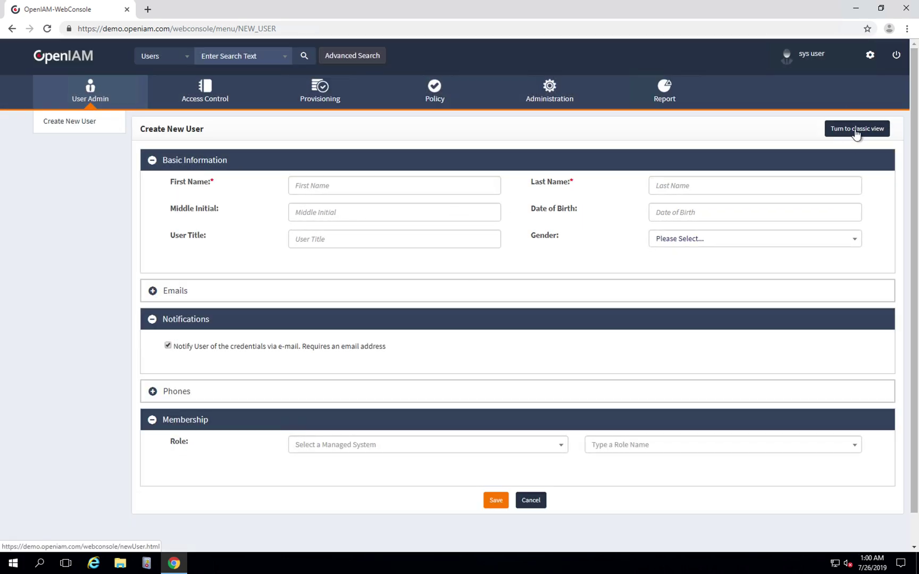
pyautogui.click(856, 130)
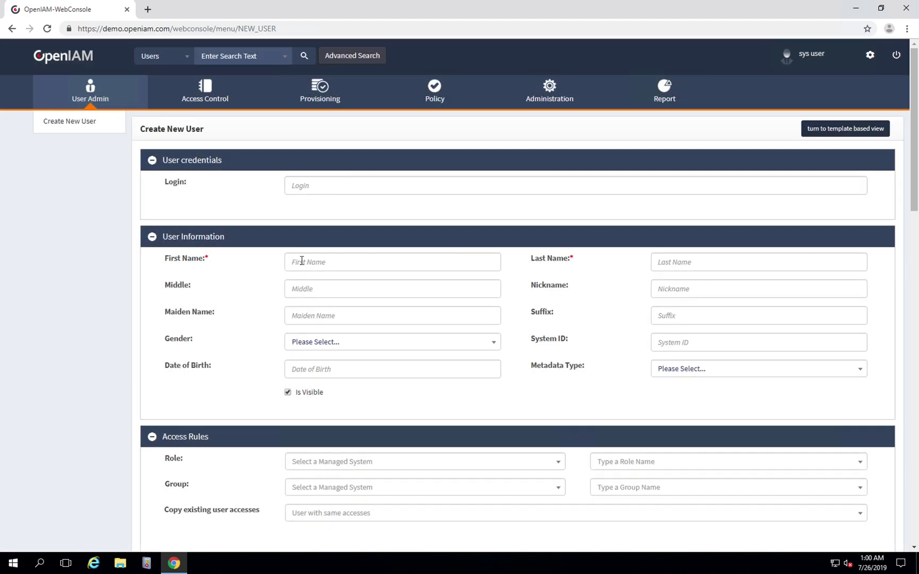
# Enter first name 'Test' and last name 'ADProv' for the new user.
pyautogui.click(304, 261)
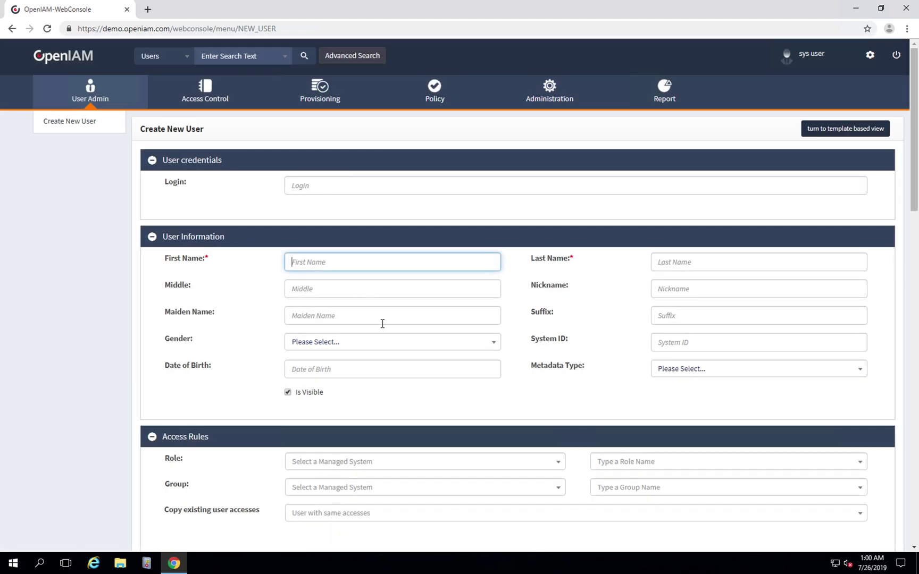
pyautogui.write('Test')
pyautogui.click(684, 263)
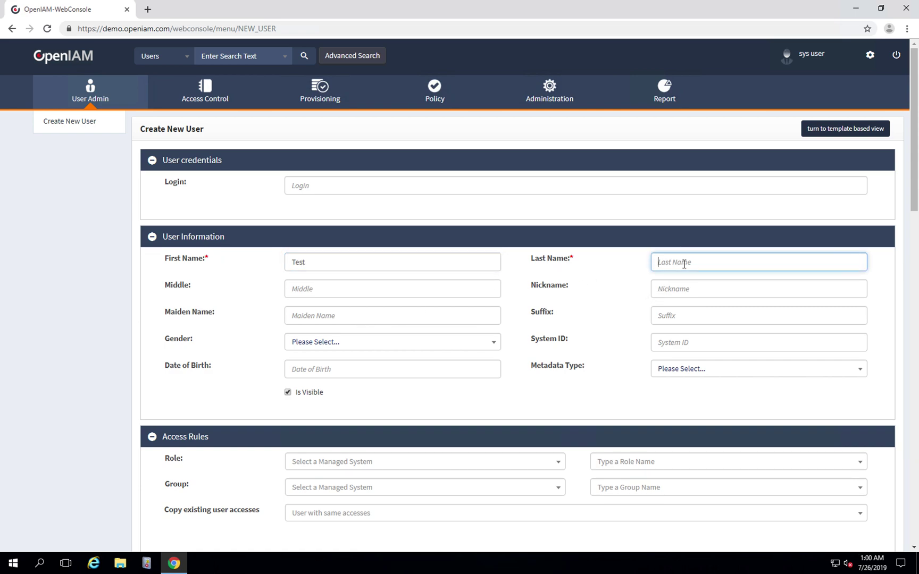
pyautogui.write('ADProv')
pyautogui.scroll(-2, 500, 304)
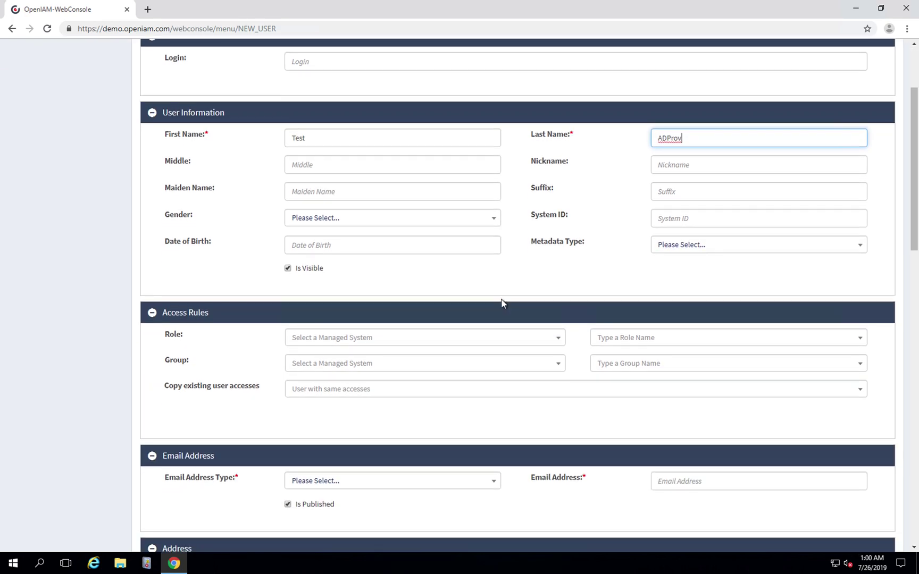
pyautogui.scroll(-2, 426, 262)
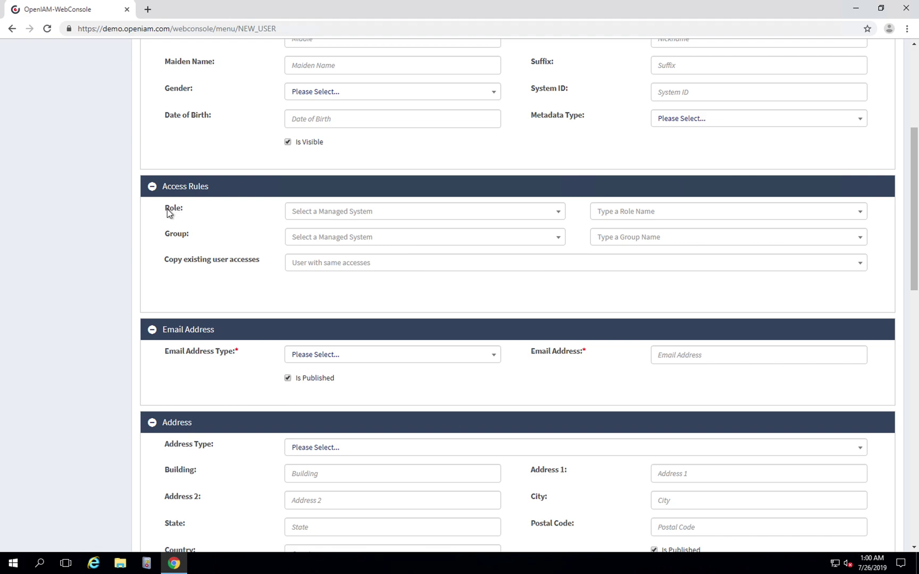
# Assign the AD Provisioning role on the ACTIVE DIRECTORY [PowerShell] managed system.
pyautogui.click(400, 213)
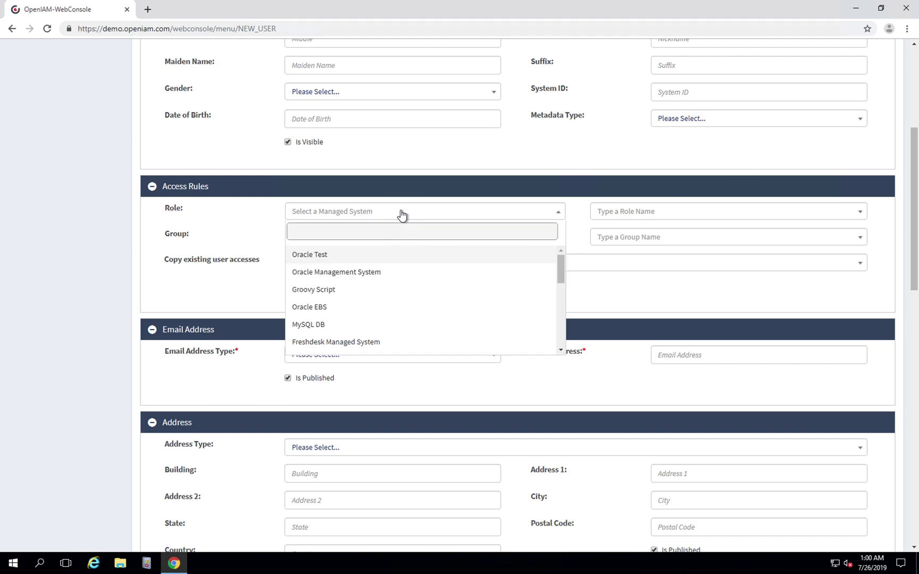
pyautogui.scroll(-5, 388, 274)
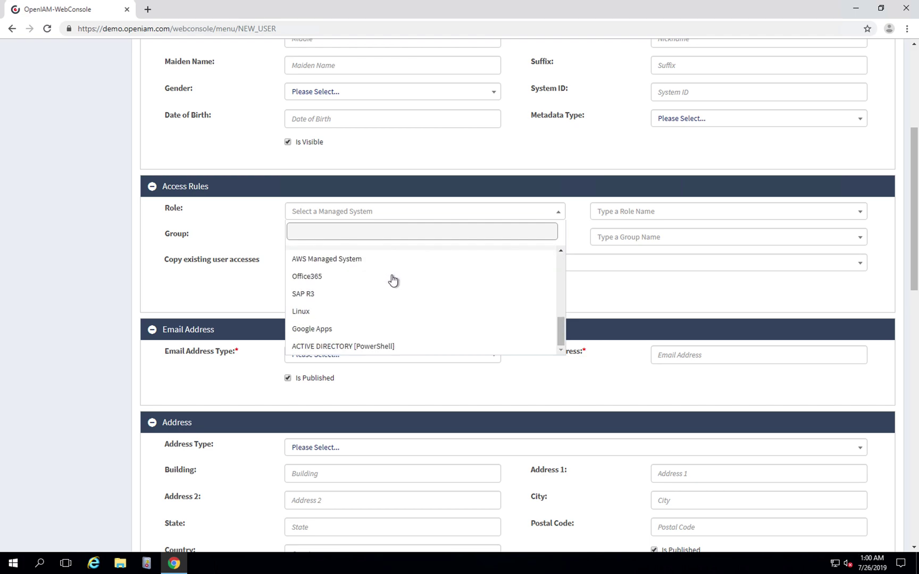
pyautogui.click(330, 347)
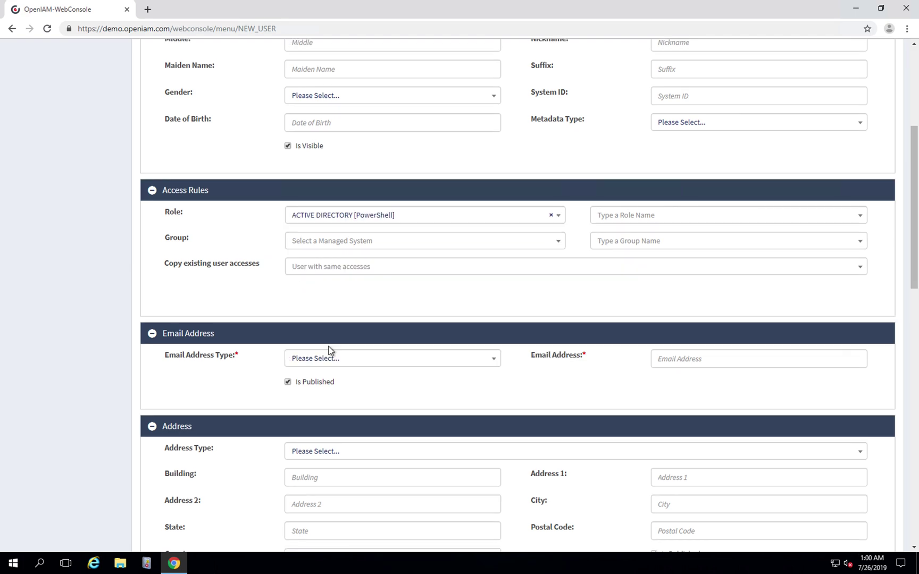
pyautogui.click(675, 222)
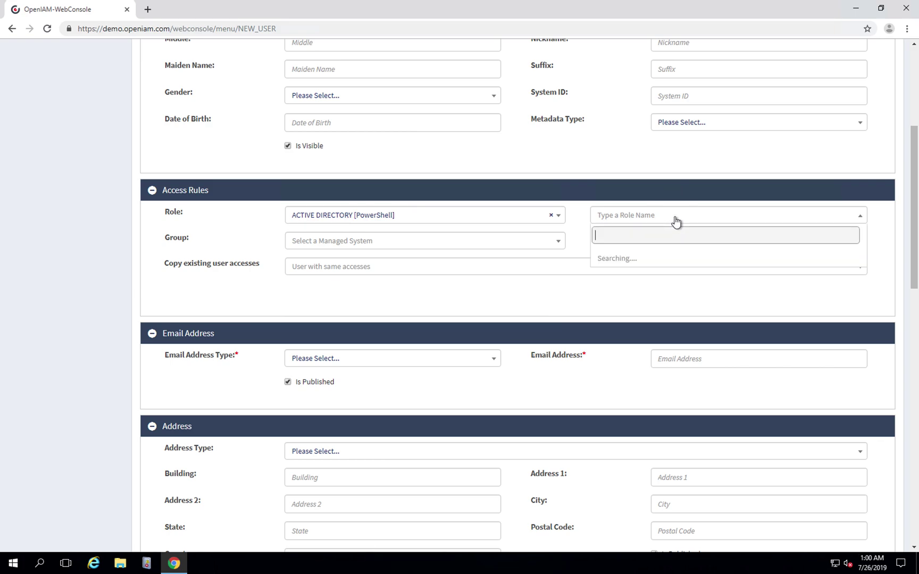
pyautogui.click(615, 259)
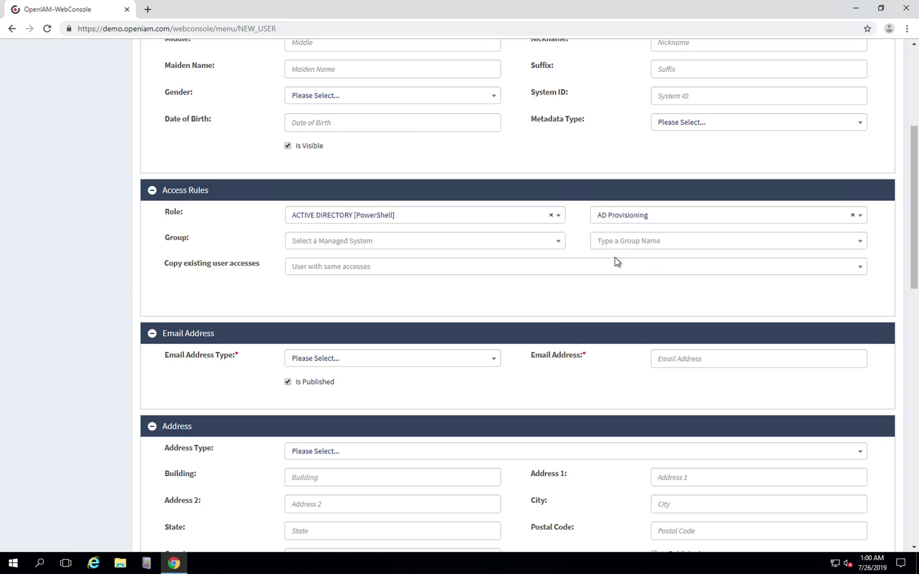
pyautogui.scroll(-2, 452, 274)
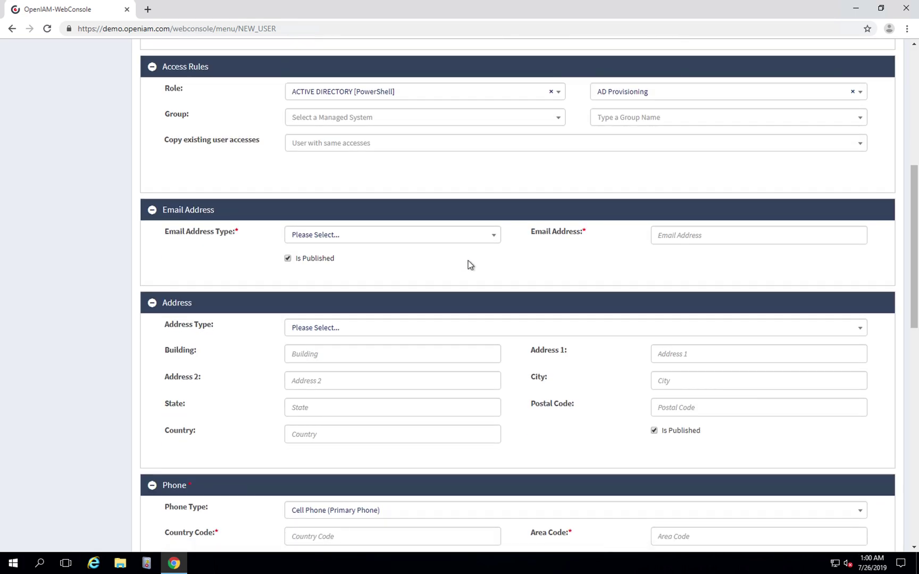
pyautogui.scroll(-1, 467, 264)
# Unpublish the e-mail and set phone country code, number and area code to 123.
pyautogui.click(288, 231)
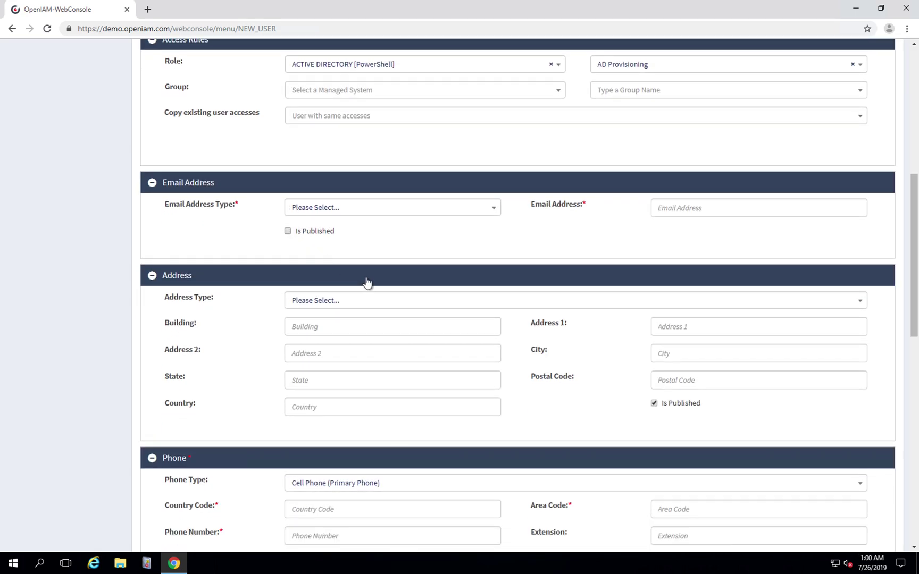
pyautogui.scroll(-2, 365, 282)
pyautogui.scroll(-1, 365, 280)
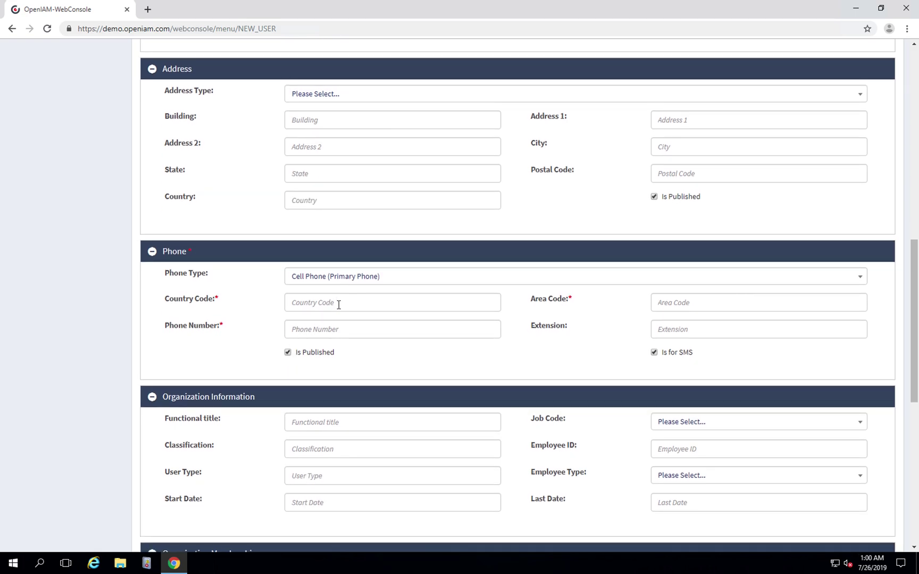
pyautogui.click(338, 305)
pyautogui.write('123')
pyautogui.click(325, 327)
pyautogui.write('123')
pyautogui.click(694, 306)
pyautogui.write('1')
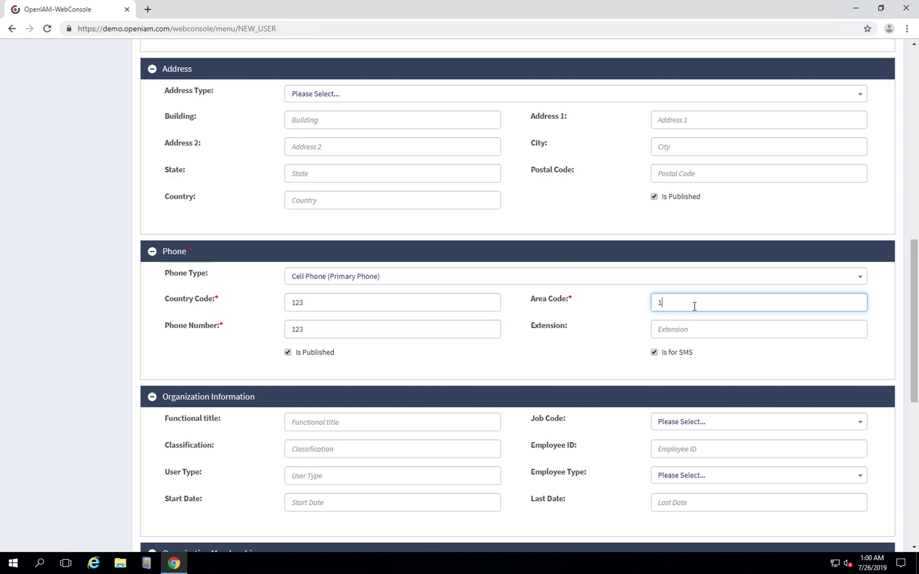
pyautogui.write('23')
# Turn off credential e-mails to user and supervisor, and delayed provisioning.
pyautogui.scroll(-8, 503, 307)
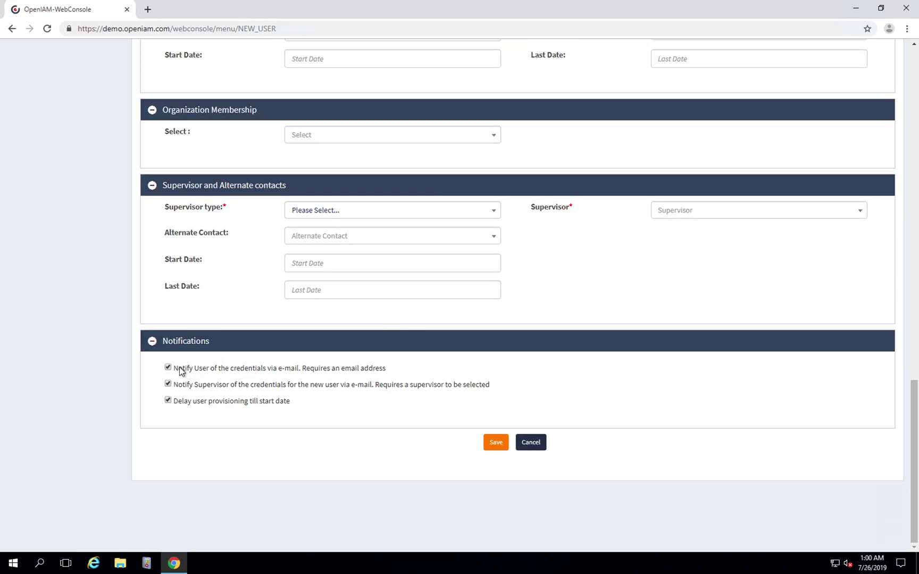
pyautogui.click(168, 367)
pyautogui.click(168, 383)
pyautogui.click(168, 400)
# Save the user Test ADProv and open a Windows PowerShell console over the Edit User page.
pyautogui.click(497, 444)
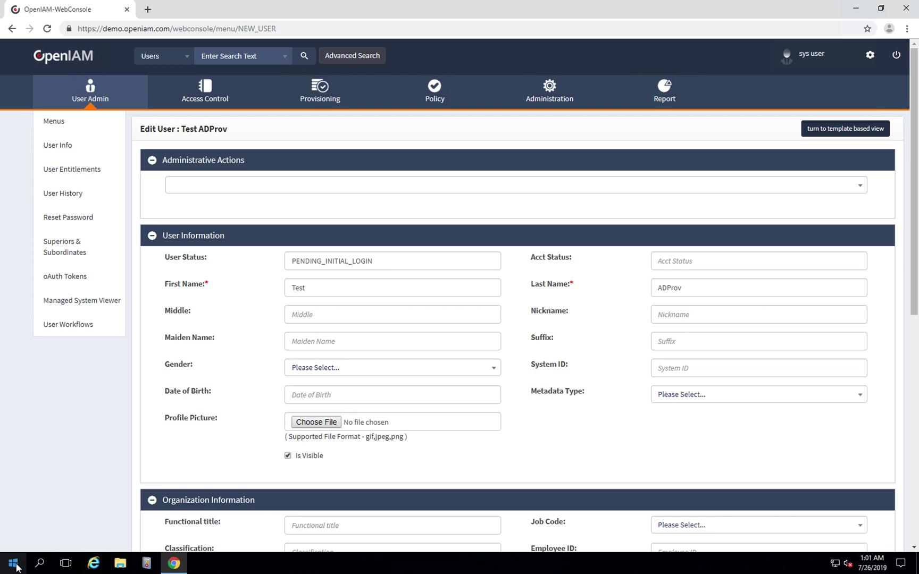
pyautogui.click(22, 566)
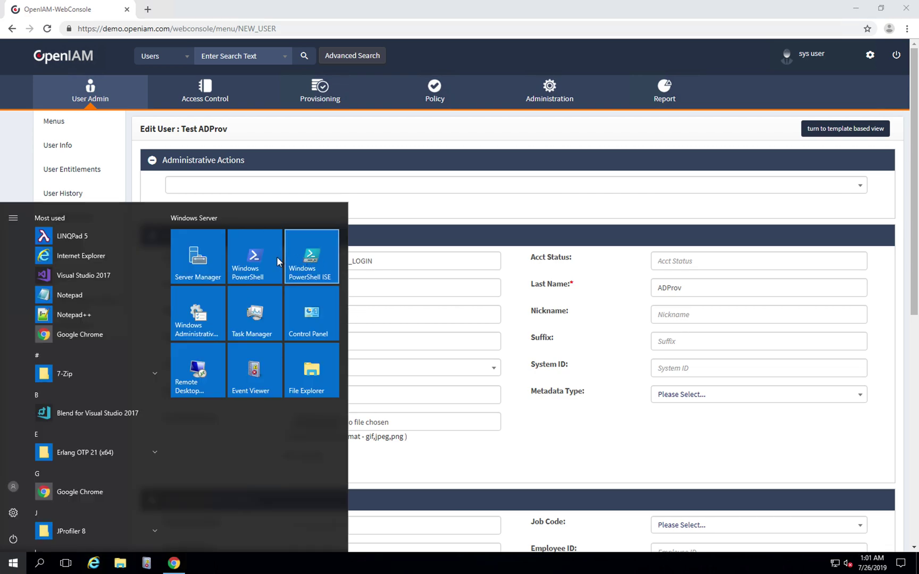
pyautogui.click(255, 259)
pyautogui.moveTo(213, 8); pyautogui.dragTo(560, 171)
pyautogui.moveTo(628, 211); pyautogui.dragTo(598, 318)
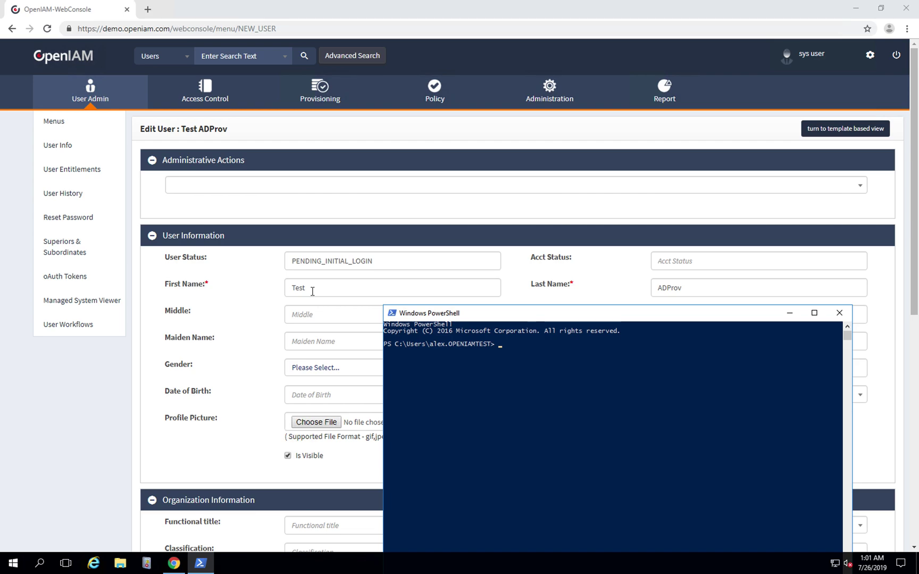
# Run 'get-aduser test.ADprov' to look up the new user in Active Directory.
pyautogui.write('get-aduser test.ADprov')
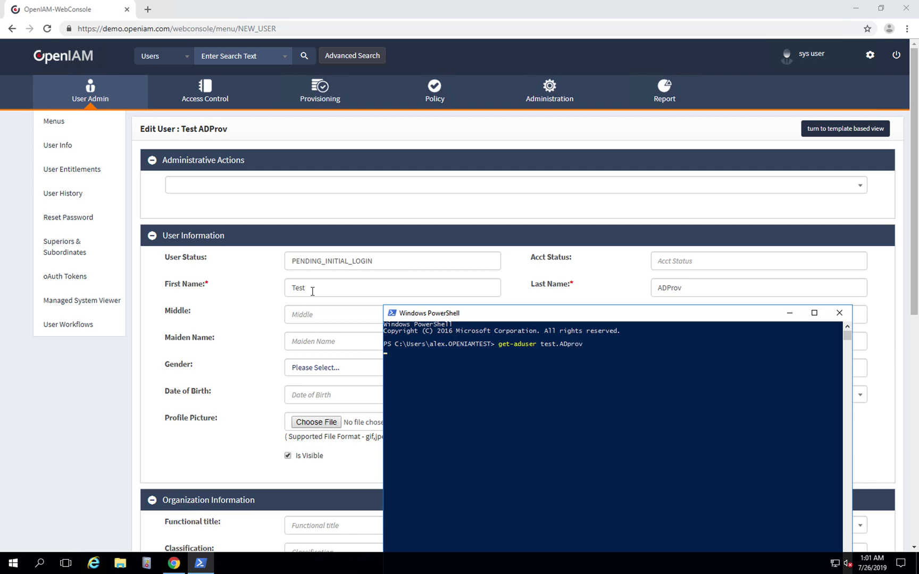